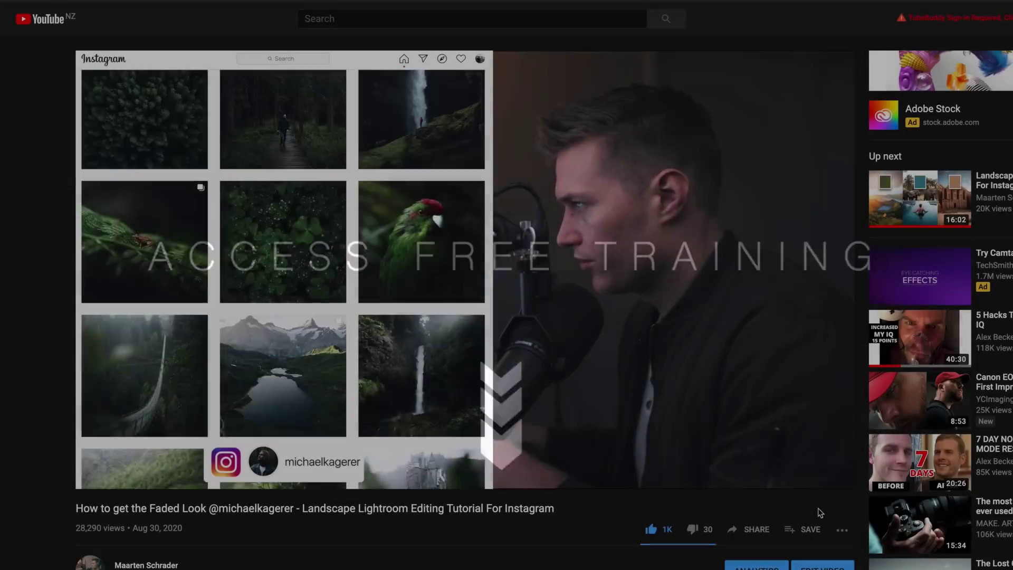
Open the free training sign-up page from the pinned comment and enter an e-mail address
{"action": "scroll", "coordinate": [820, 513], "scroll_direction": "down", "scroll_amount": 9}
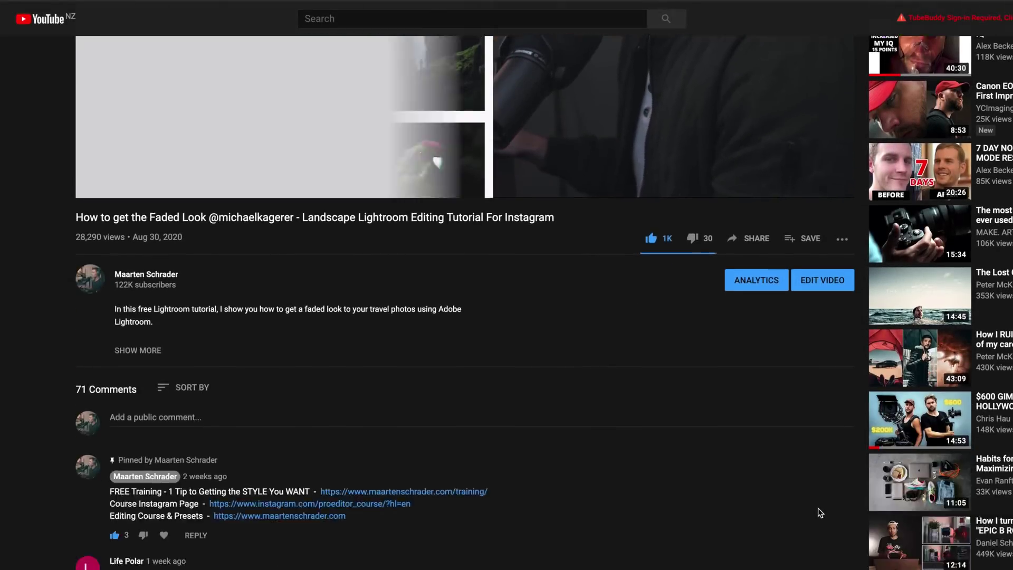
{"action": "scroll", "coordinate": [820, 513], "scroll_direction": "down", "scroll_amount": 1}
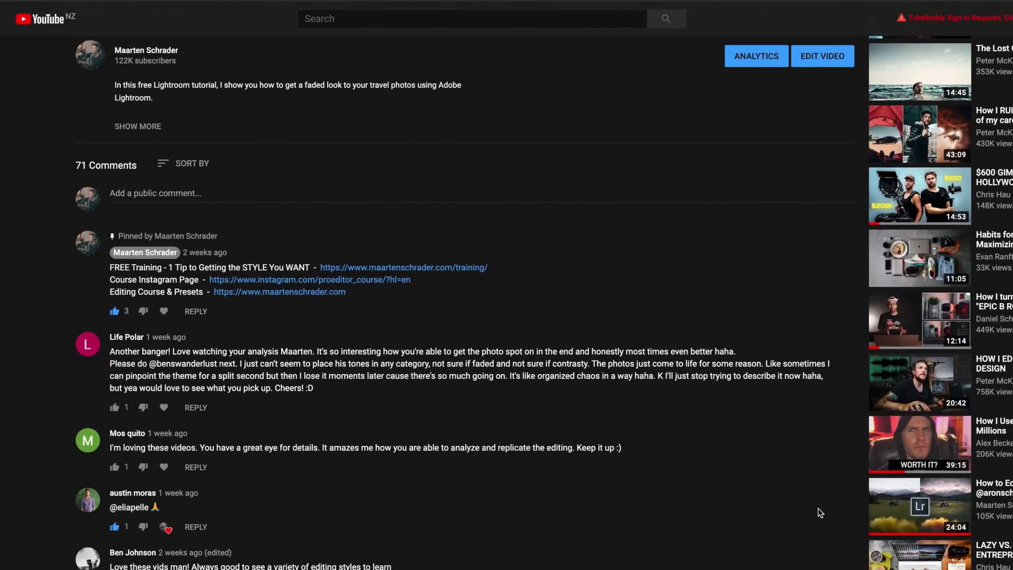
{"action": "left_click", "coordinate": [423, 269]}
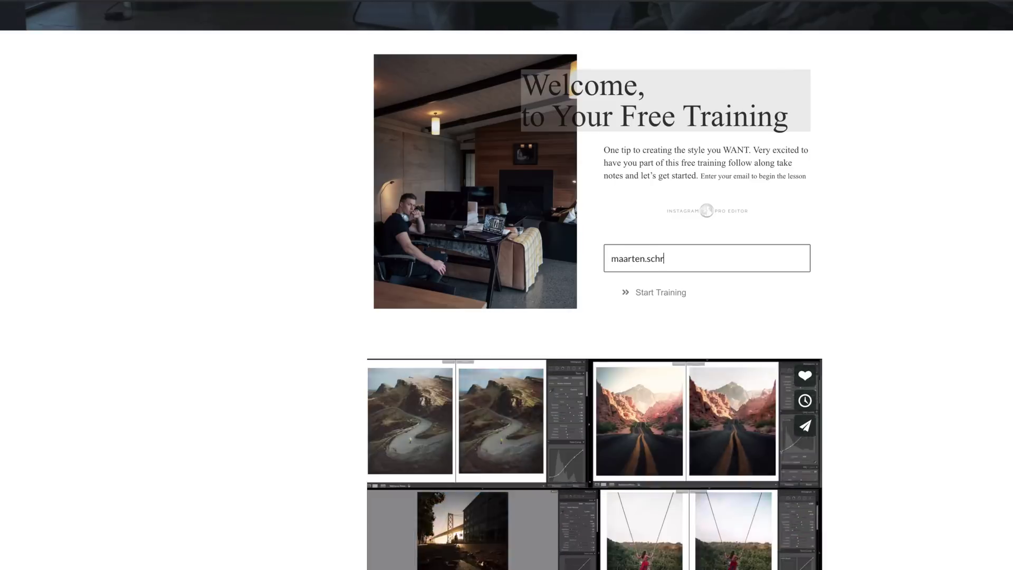
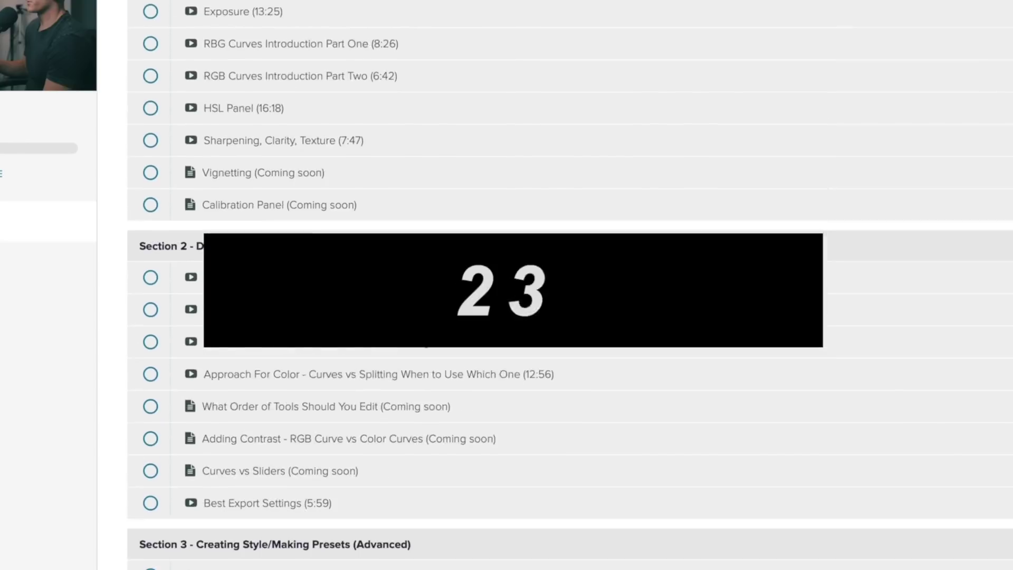
Scroll through the reference photographer's Instagram posts grid
{"action": "scroll", "coordinate": [570, 316], "scroll_direction": "down", "scroll_amount": 9}
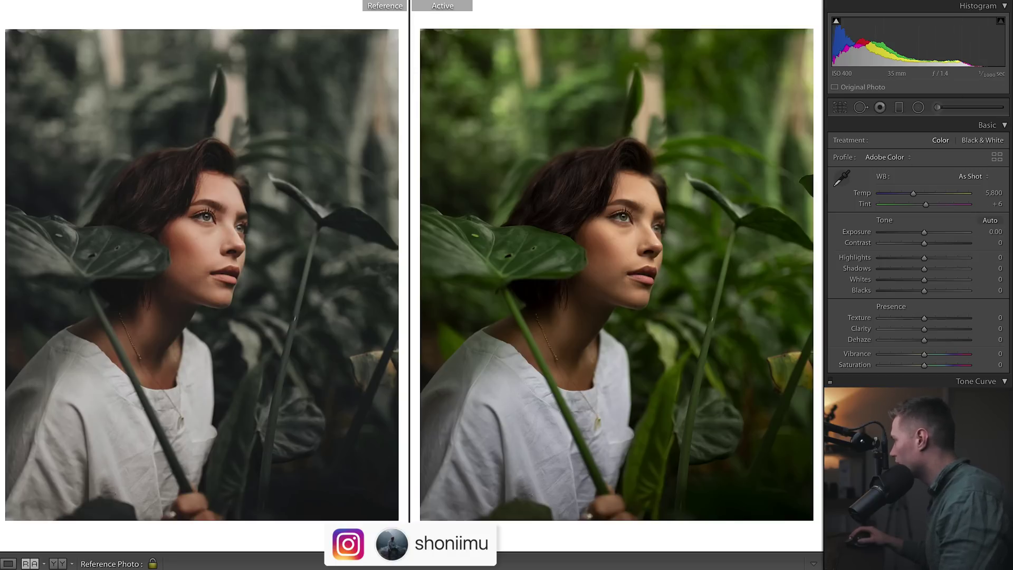
Crop the portrait to a 4 x 5 aspect, then return to Reference View with Shift+R
{"action": "left_click", "coordinate": [840, 108]}
{"action": "left_click", "coordinate": [690, 139]}
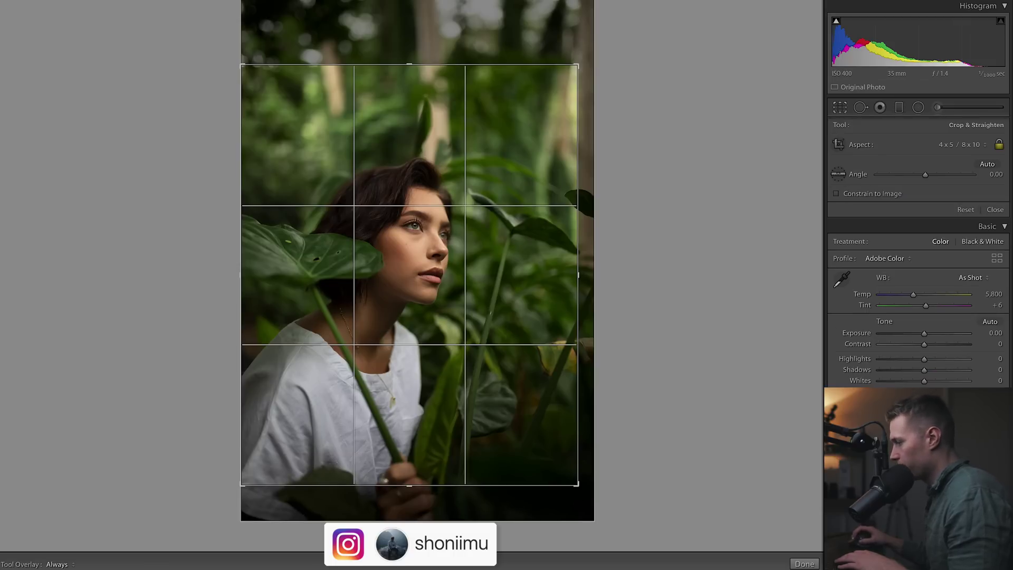
{"action": "left_click", "coordinate": [805, 564]}
{"action": "key", "text": "shift+r"}
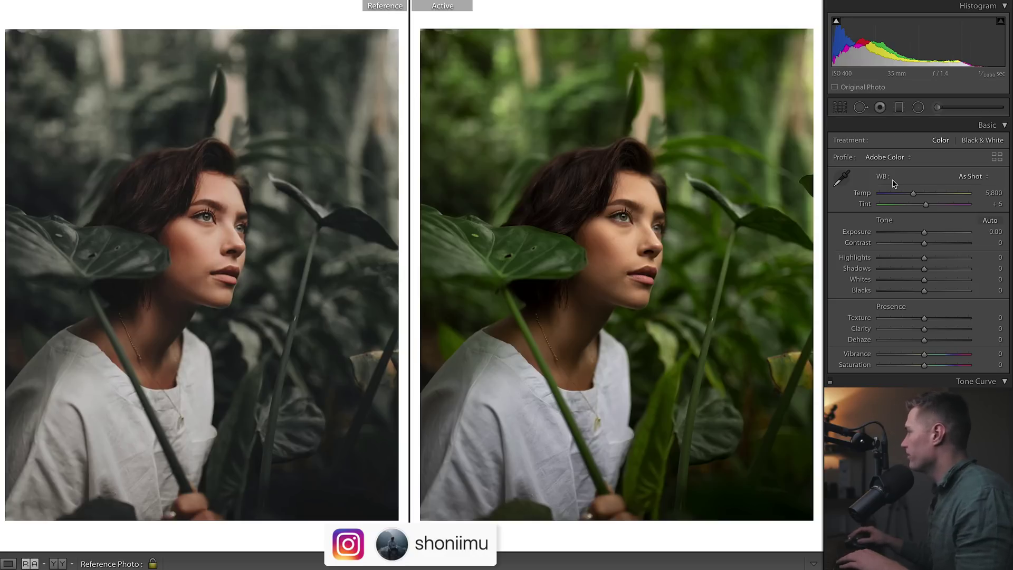
Lower Contrast to -55 in the Basic panel
{"action": "left_click", "coordinate": [895, 244]}
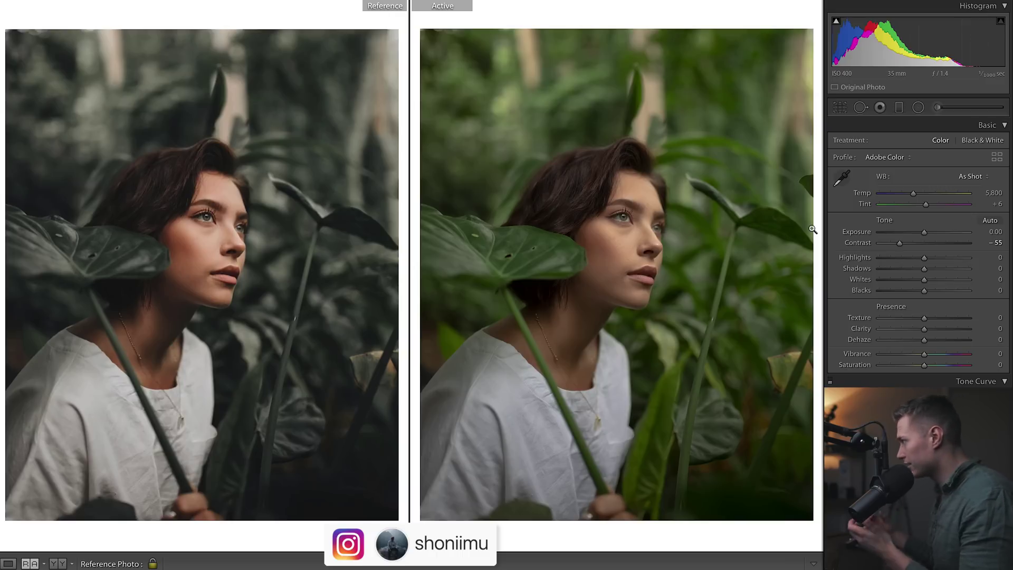
{"action": "scroll", "coordinate": [919, 254], "scroll_direction": "down", "scroll_amount": 6}
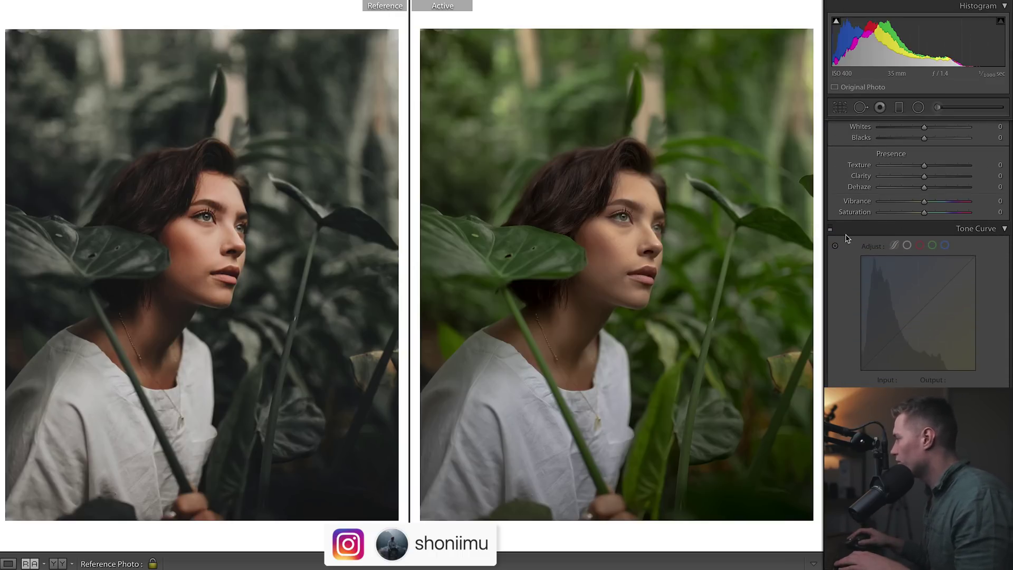
Enable the Tone Curve on the RGB channel and test lifting the black point, then undo
{"action": "left_click", "coordinate": [831, 231]}
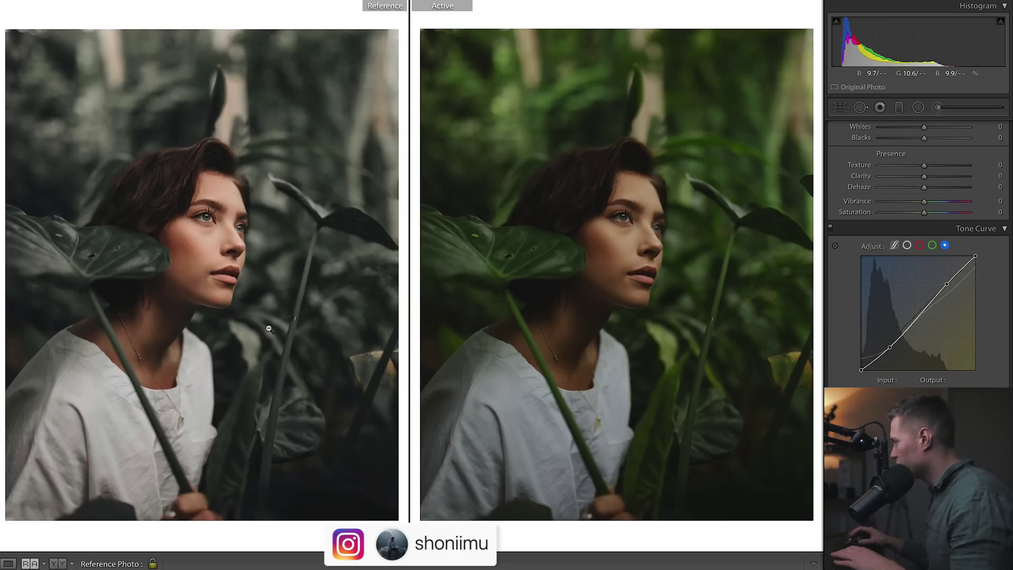
{"action": "scroll", "coordinate": [918, 253], "scroll_direction": "down", "scroll_amount": 4}
{"action": "scroll", "coordinate": [909, 210], "scroll_direction": "up", "scroll_amount": 2}
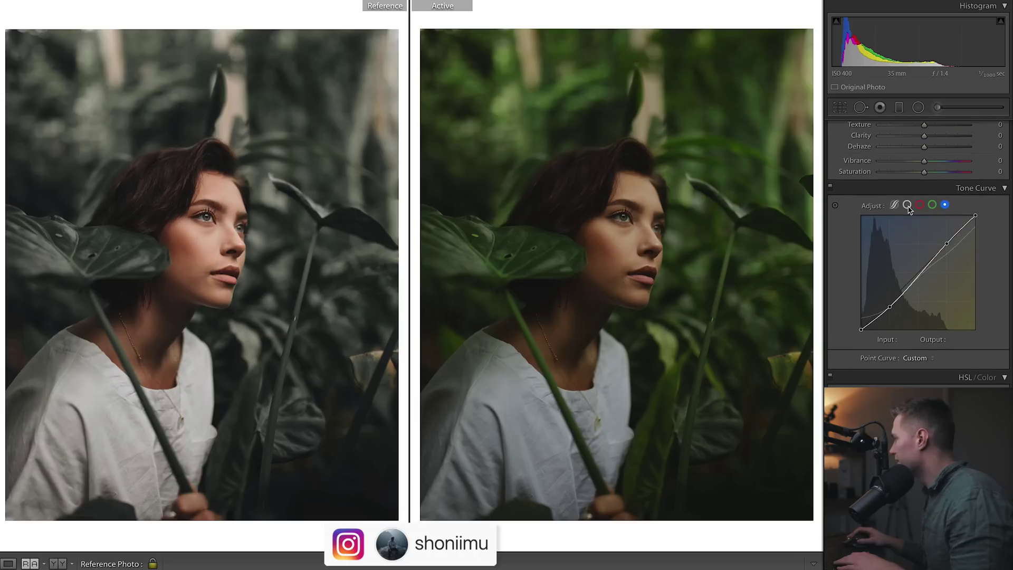
{"action": "left_click", "coordinate": [907, 205]}
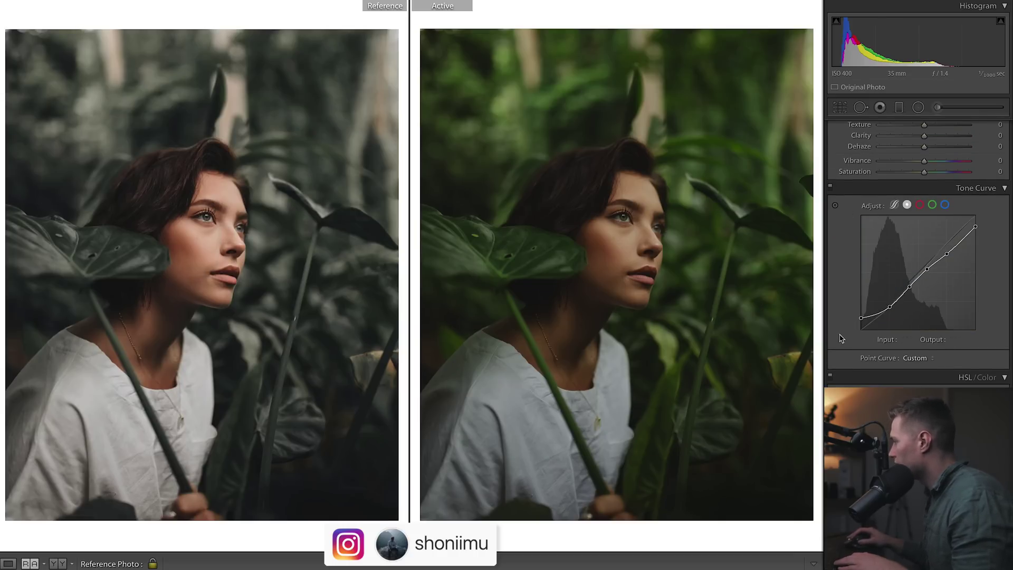
{"action": "left_click_drag", "start_coordinate": [858, 329], "coordinate": [859, 312]}
{"action": "key", "text": "ctrl+z"}
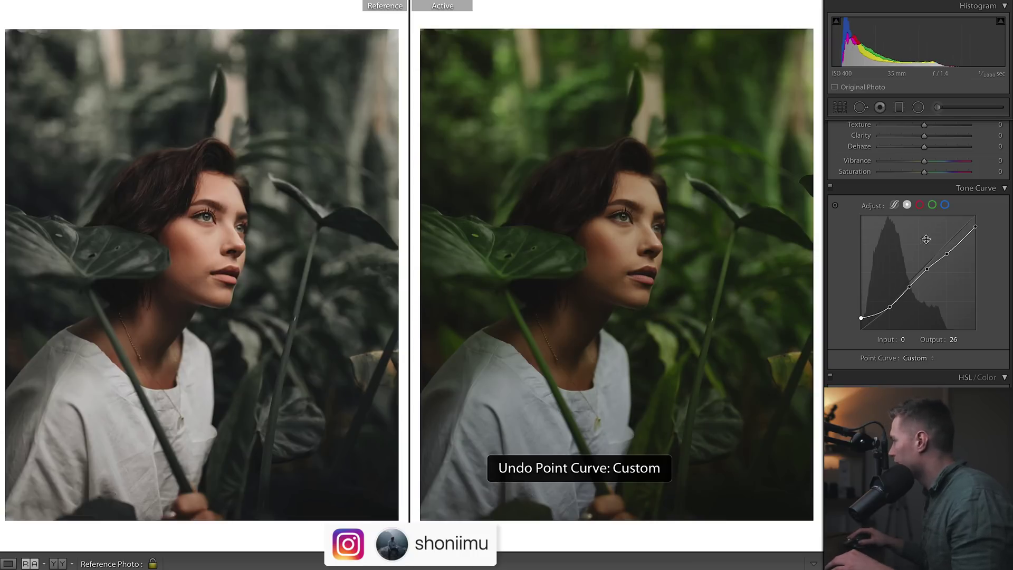
Inspect the Red, Green and Blue channel curves, undoing a blue curve tweak, then return to RGB
{"action": "left_click", "coordinate": [920, 205]}
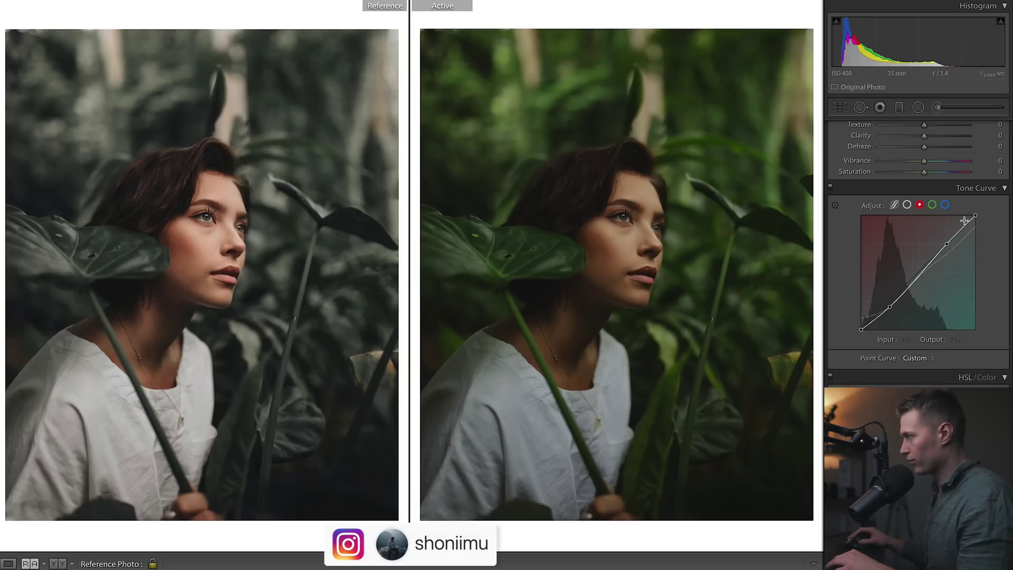
{"action": "left_click", "coordinate": [932, 205]}
{"action": "left_click", "coordinate": [945, 204]}
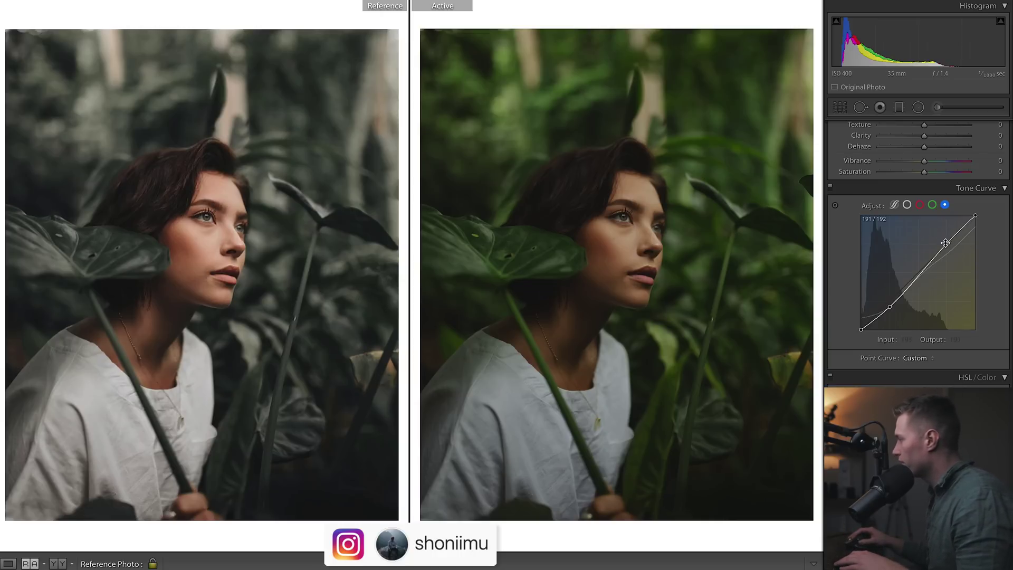
{"action": "left_click_drag", "start_coordinate": [946, 246], "coordinate": [941, 229]}
{"action": "key", "text": "ctrl+z"}
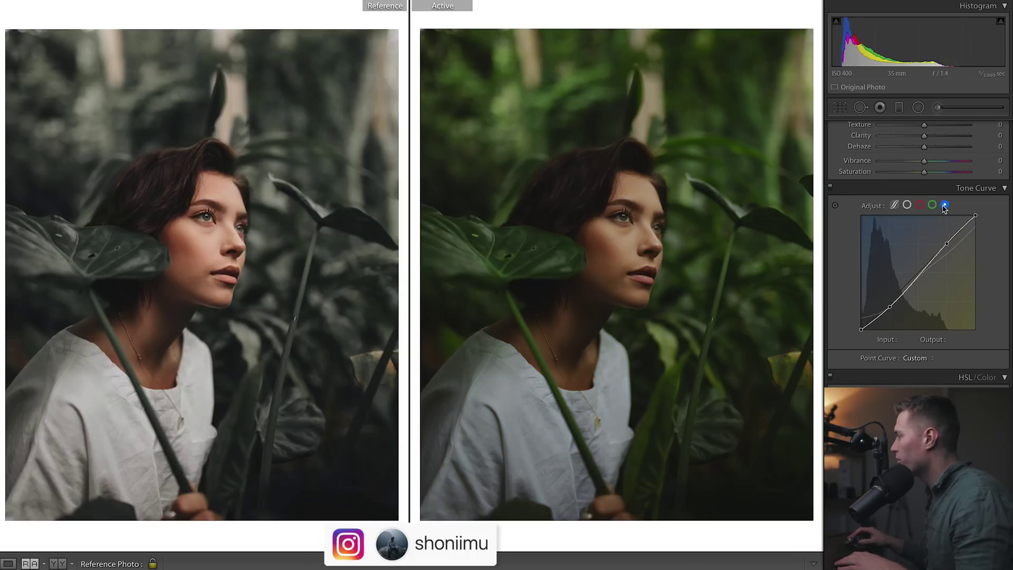
{"action": "left_click", "coordinate": [920, 205]}
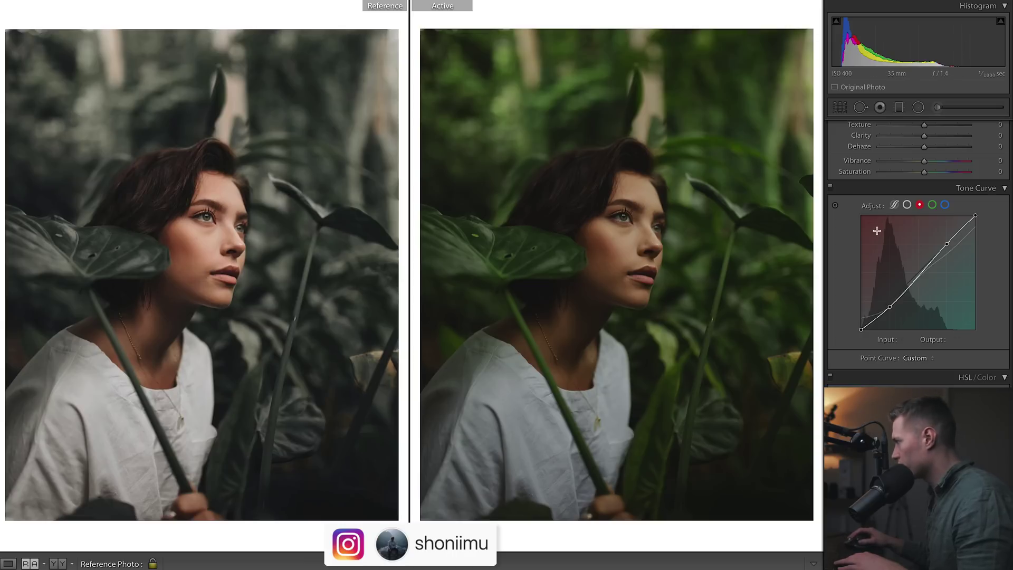
{"action": "left_click", "coordinate": [907, 205]}
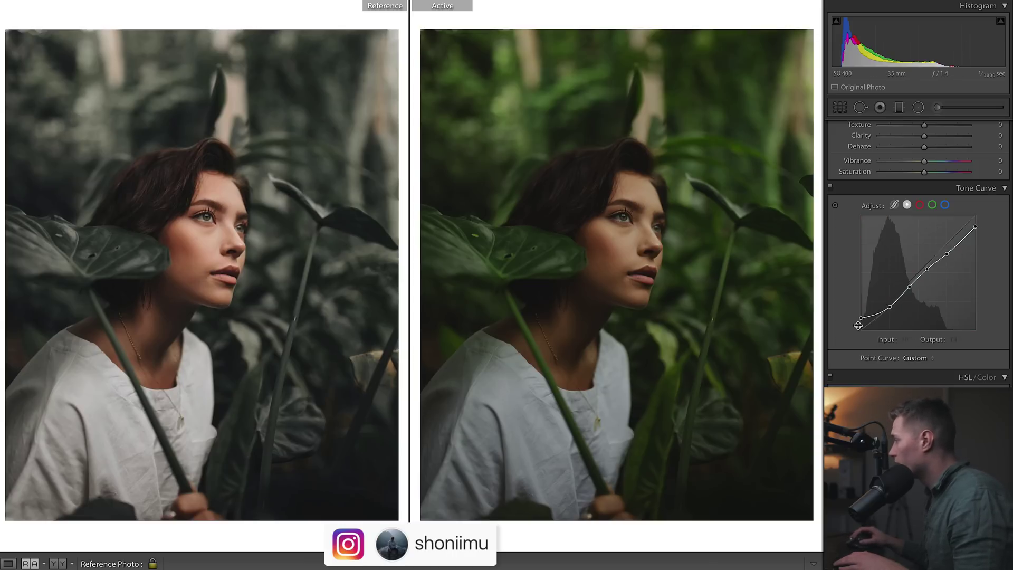
Try a parametric Highlights adjustment in region mode, then undo it
{"action": "left_click", "coordinate": [894, 209]}
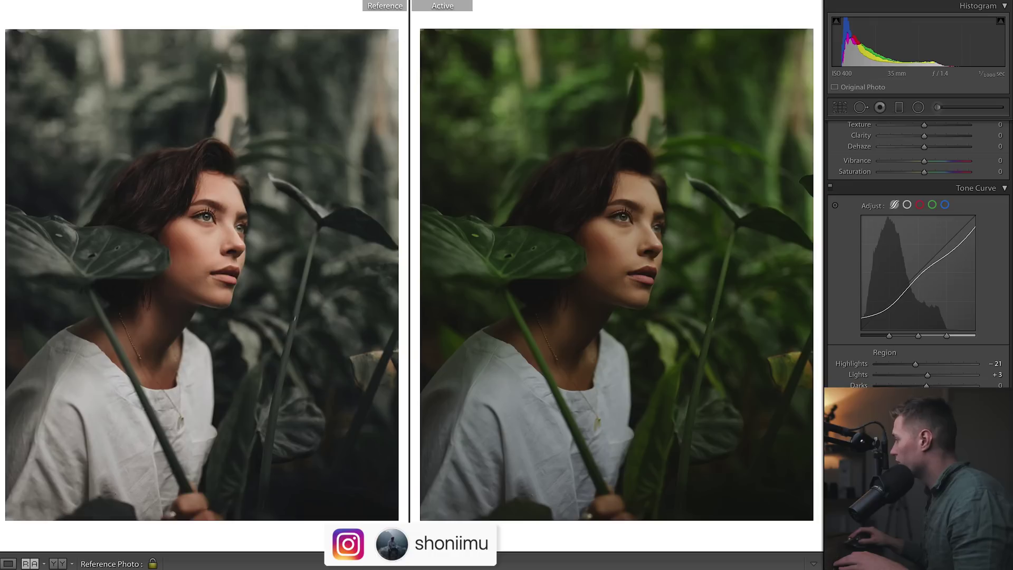
{"action": "scroll", "coordinate": [918, 296], "scroll_direction": "down", "scroll_amount": 1}
{"action": "left_click_drag", "start_coordinate": [927, 319], "coordinate": [900, 319]}
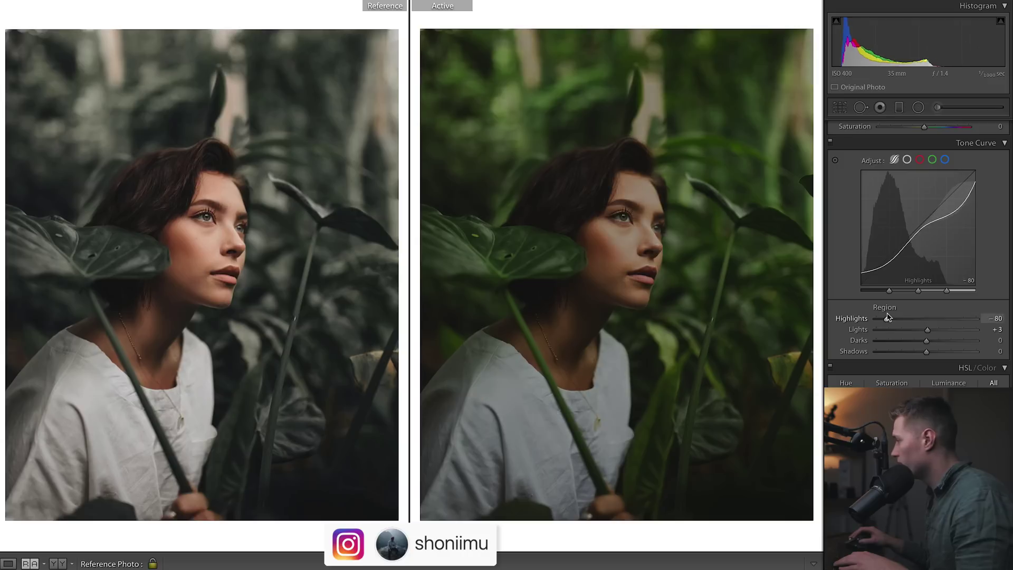
{"action": "key", "text": "ctrl+z"}
{"action": "key", "text": "ctrl+z"}
{"action": "key", "text": "ctrl+z"}
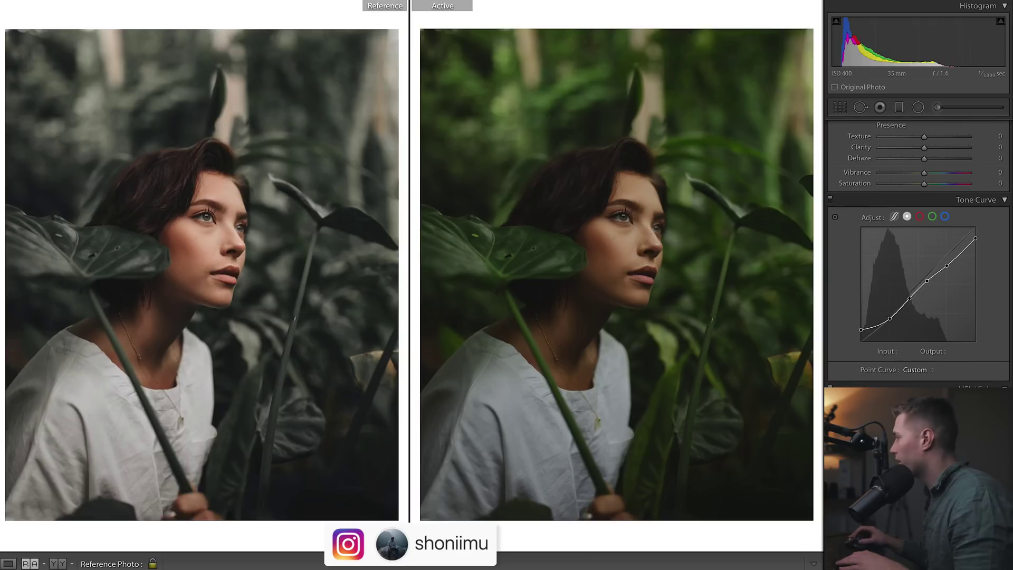
{"action": "scroll", "coordinate": [918, 237], "scroll_direction": "up", "scroll_amount": 5}
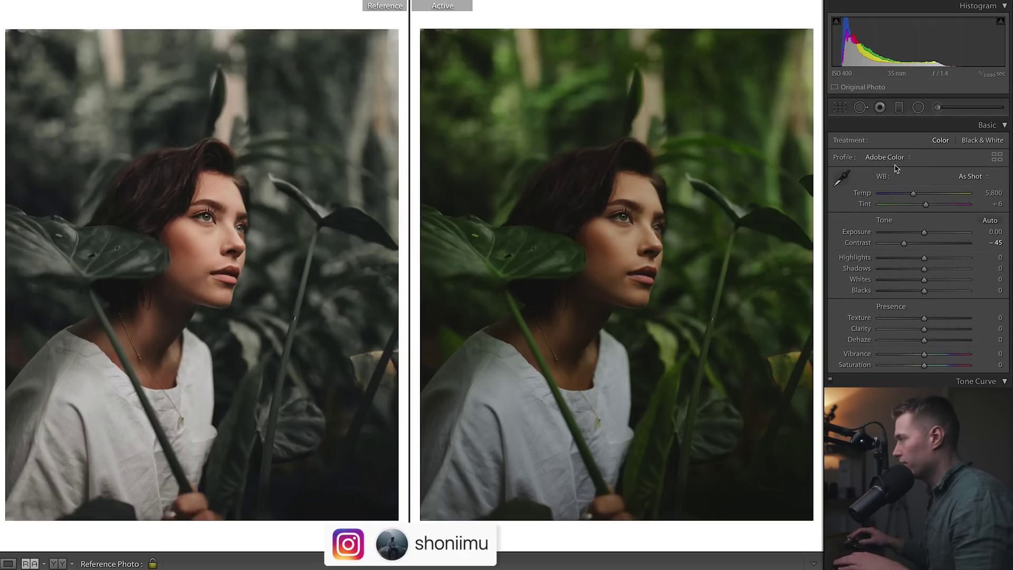
Set Exposure +0.45, Highlights +30, Shadows +28, Whites +25, Blacks +13, comparing with the tone curve toggled
{"action": "left_click_drag", "start_coordinate": [924, 232], "coordinate": [937, 258]}
{"action": "left_click_drag", "start_coordinate": [924, 268], "coordinate": [935, 273]}
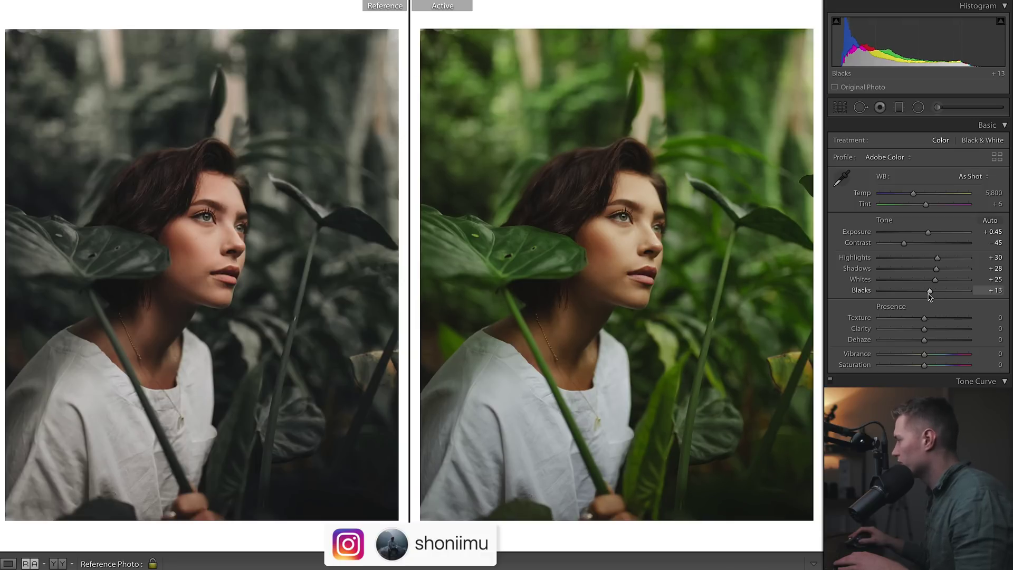
{"action": "left_click", "coordinate": [830, 380]}
{"action": "left_click", "coordinate": [830, 379]}
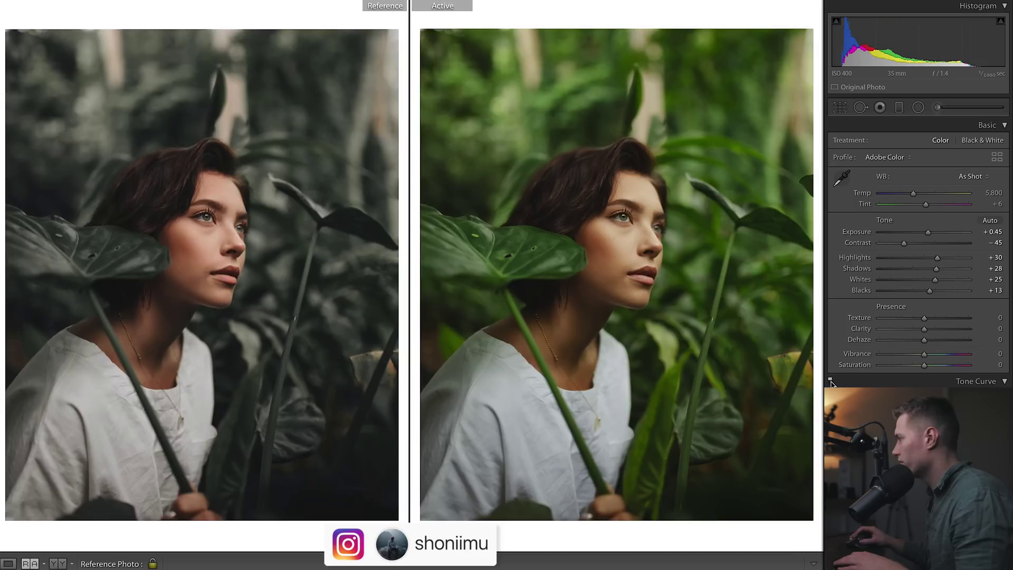
{"action": "left_click", "coordinate": [830, 379]}
{"action": "left_click", "coordinate": [831, 379]}
{"action": "scroll", "coordinate": [918, 264], "scroll_direction": "down", "scroll_amount": 5}
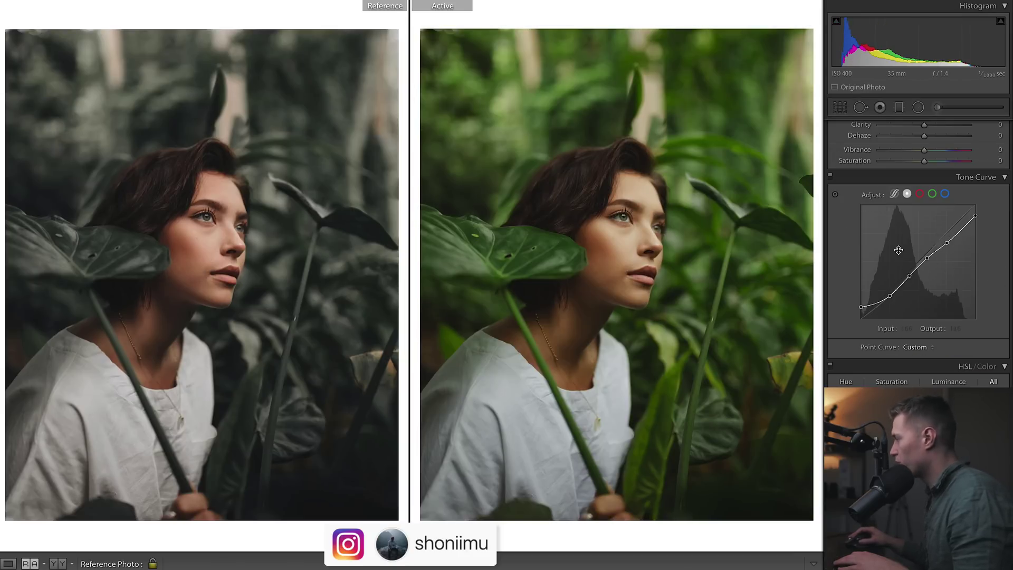
Compare without the tone curve, test a black point lift and undo it, and review the channel curves
{"action": "left_click", "coordinate": [830, 176]}
{"action": "left_click", "coordinate": [830, 175]}
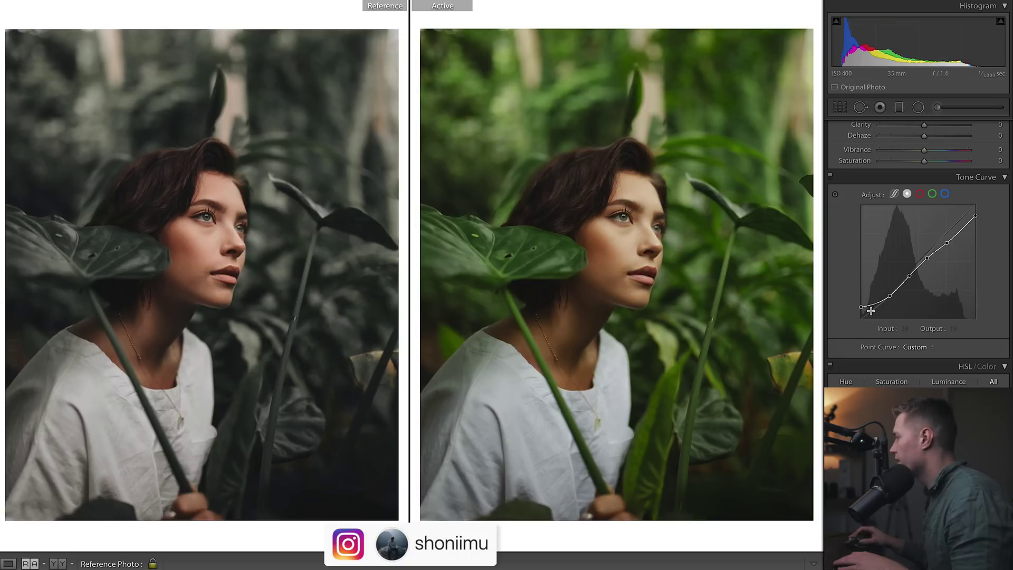
{"action": "left_click_drag", "start_coordinate": [860, 307], "coordinate": [859, 280]}
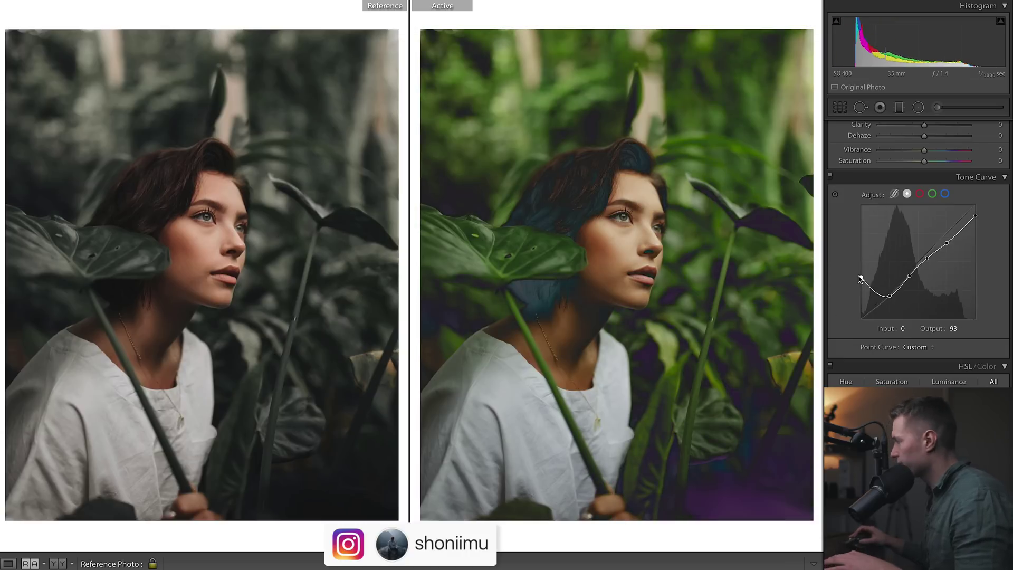
{"action": "key", "text": "ctrl+z"}
{"action": "left_click", "coordinate": [919, 193]}
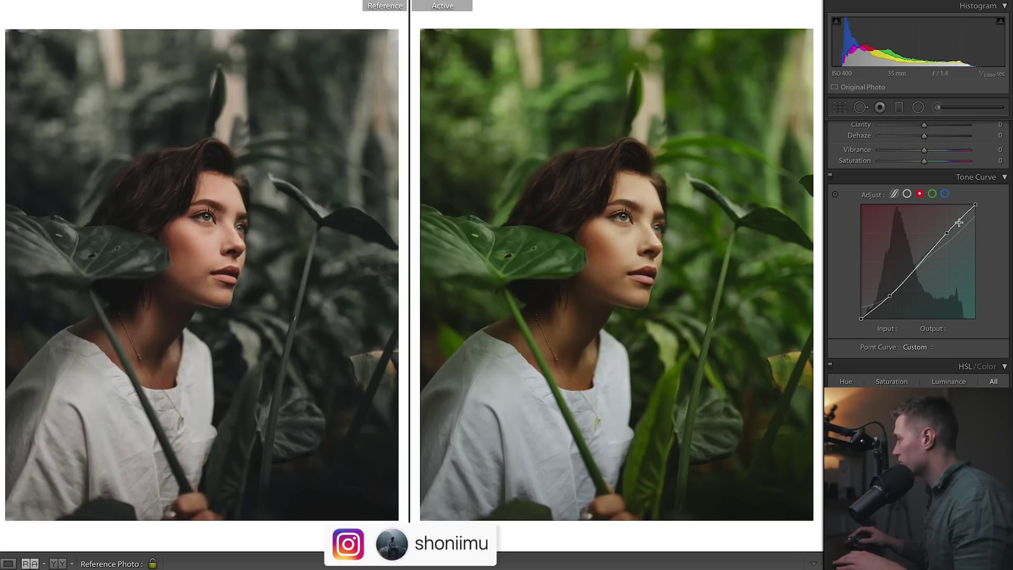
{"action": "left_click", "coordinate": [933, 194]}
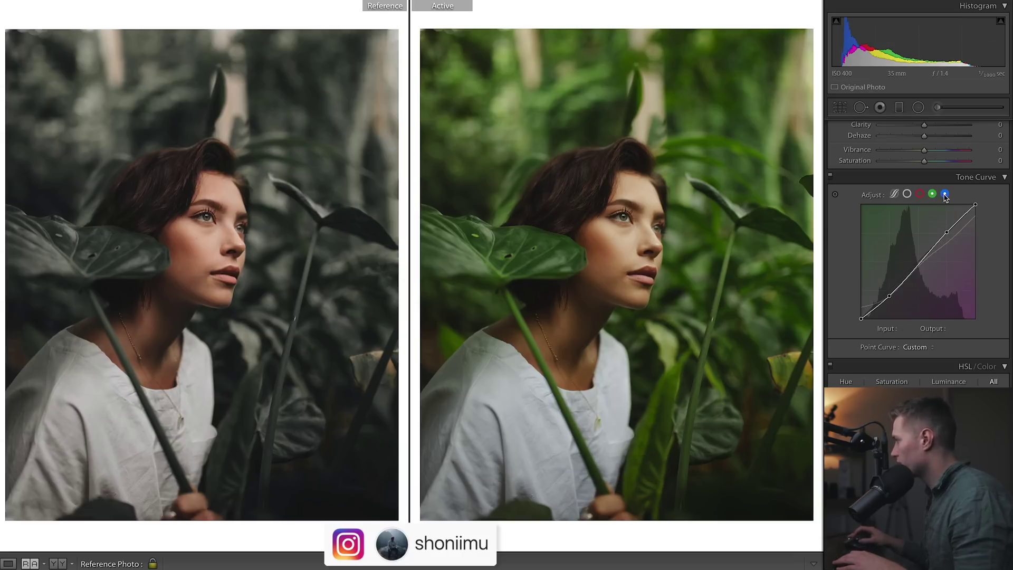
{"action": "left_click", "coordinate": [945, 193]}
Raise Highlights to +40 and Shadows to +32, and lower Saturation to -5
{"action": "scroll", "coordinate": [839, 189], "scroll_direction": "up", "scroll_amount": 5}
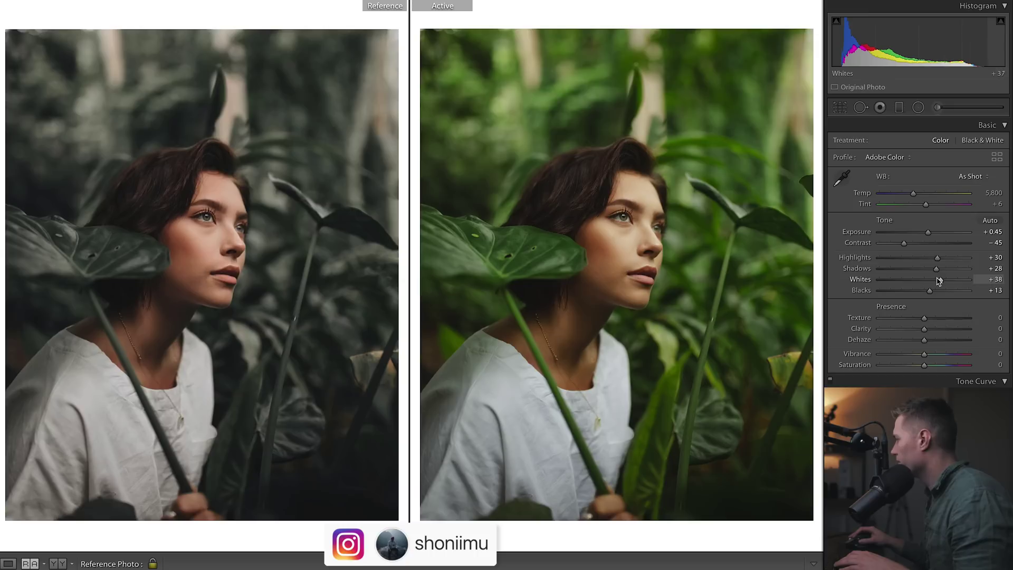
{"action": "left_click_drag", "start_coordinate": [936, 268], "coordinate": [943, 258]}
{"action": "left_click_drag", "start_coordinate": [924, 366], "coordinate": [918, 370]}
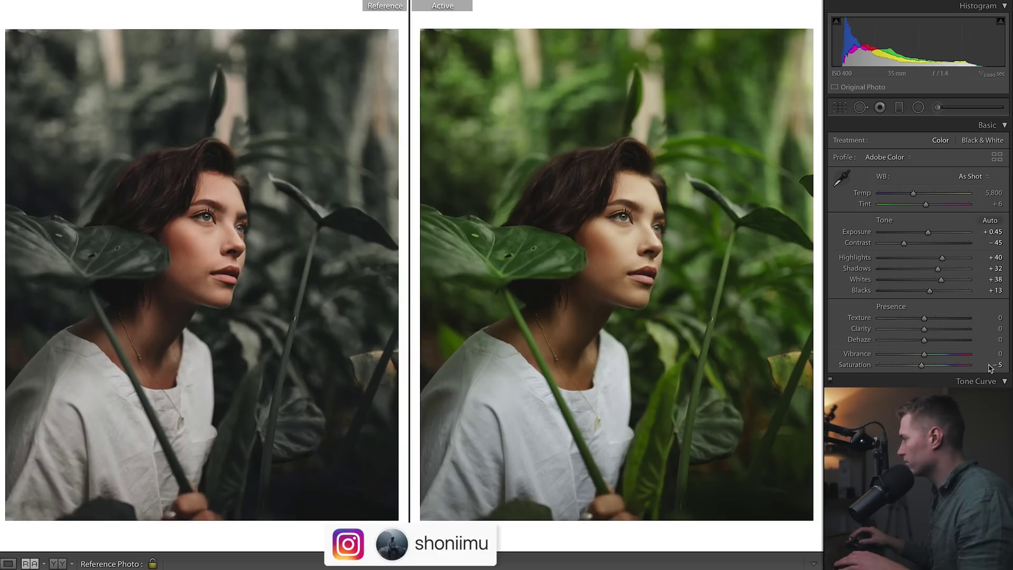
{"action": "scroll", "coordinate": [1010, 163], "scroll_direction": "down", "scroll_amount": 10}
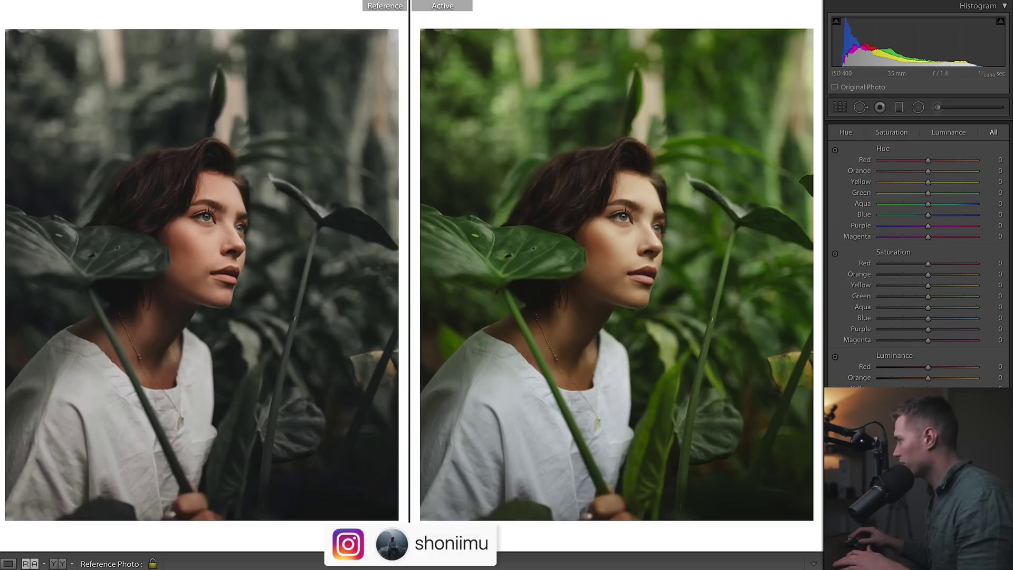
Desaturate the yellows and shift the Orange hue to -16 in HSL/Color
{"action": "scroll", "coordinate": [989, 269], "scroll_direction": "down", "scroll_amount": 1}
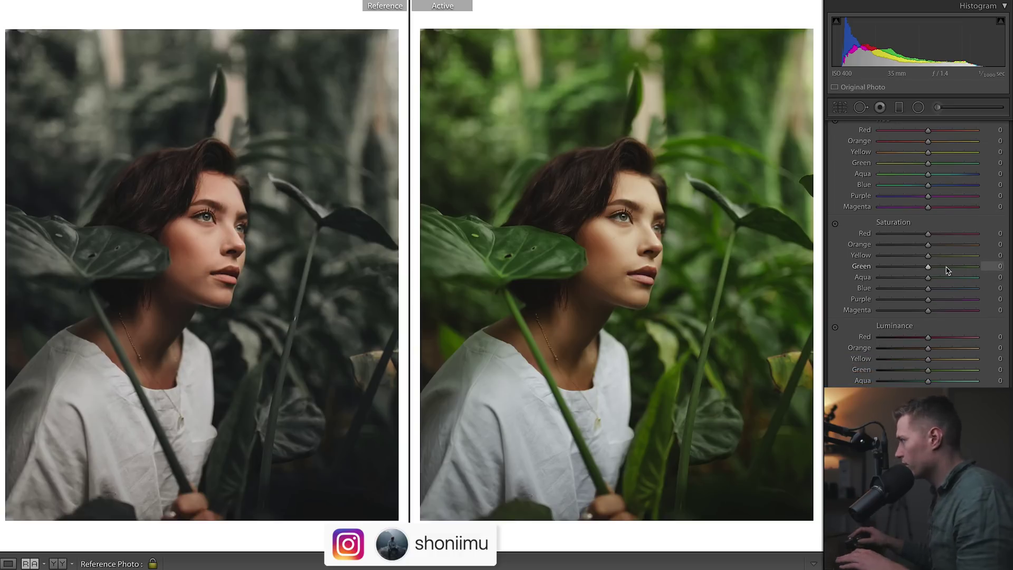
{"action": "left_click", "coordinate": [899, 256]}
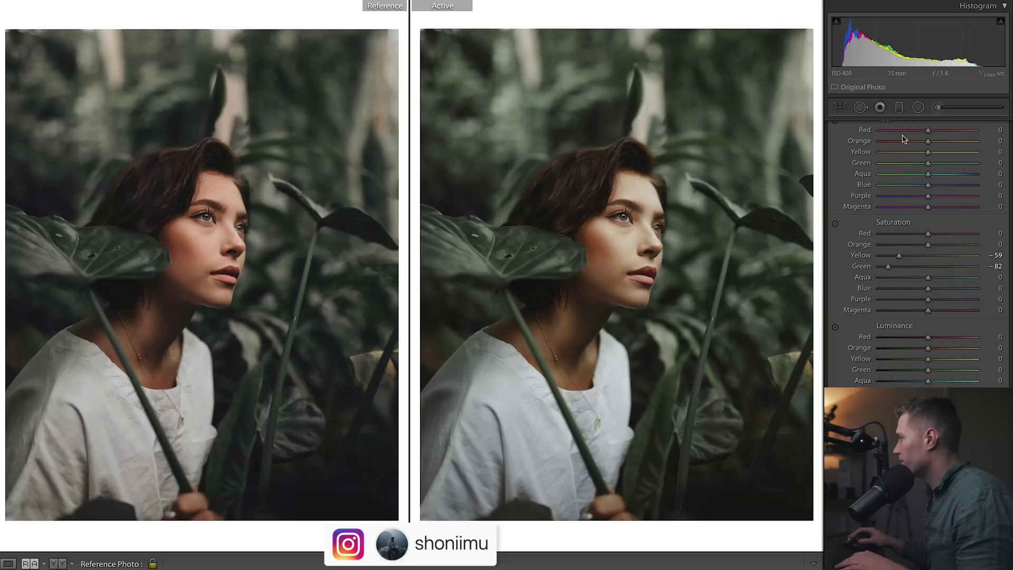
{"action": "left_click_drag", "start_coordinate": [927, 142], "coordinate": [925, 163]}
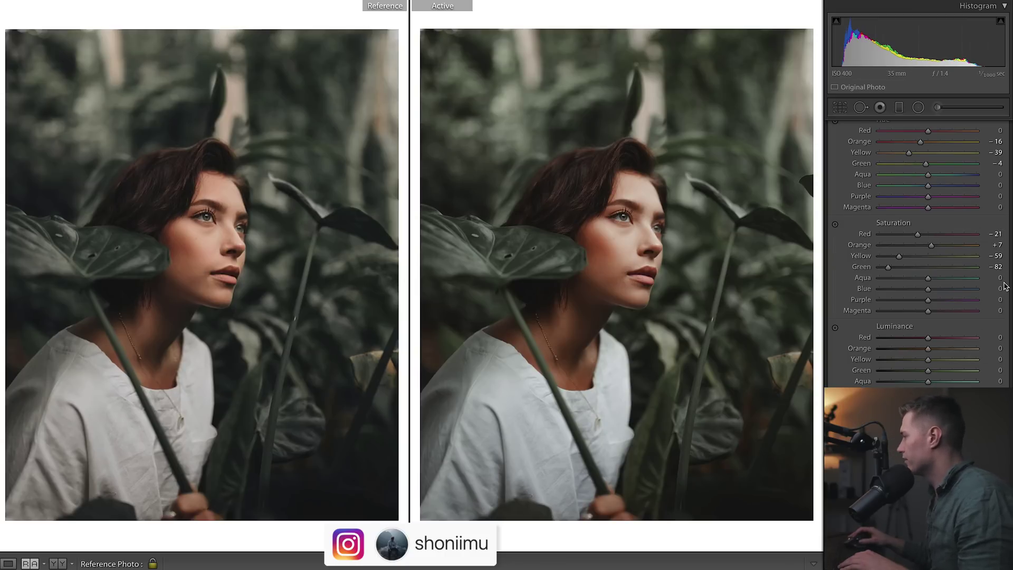
{"action": "scroll", "coordinate": [1012, 276], "scroll_direction": "down", "scroll_amount": 4}
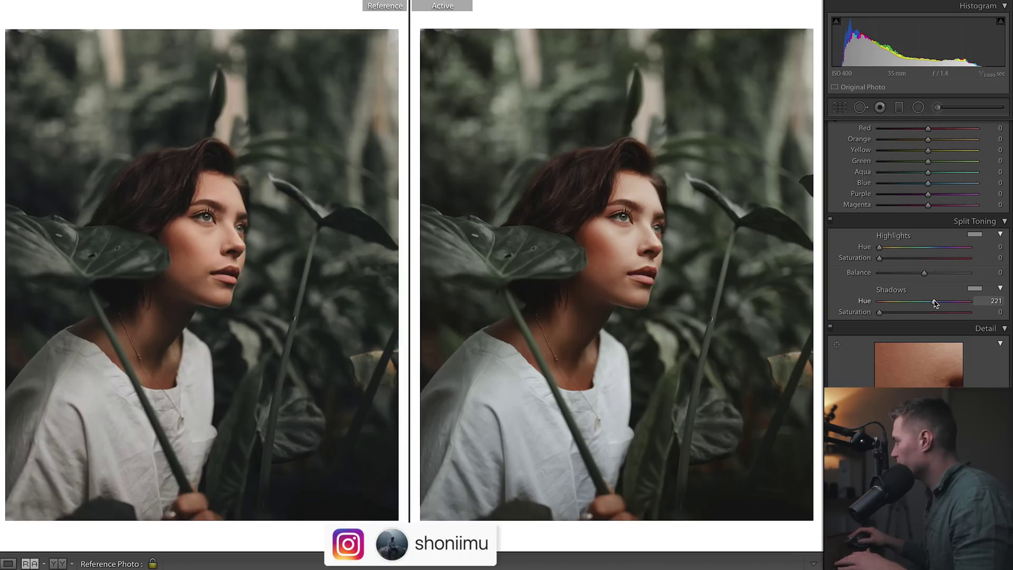
Split-tone with shadows hue 219 saturation 15, highlights hue 38 saturation 11, balance +59
{"action": "left_click_drag", "start_coordinate": [880, 312], "coordinate": [893, 316]}
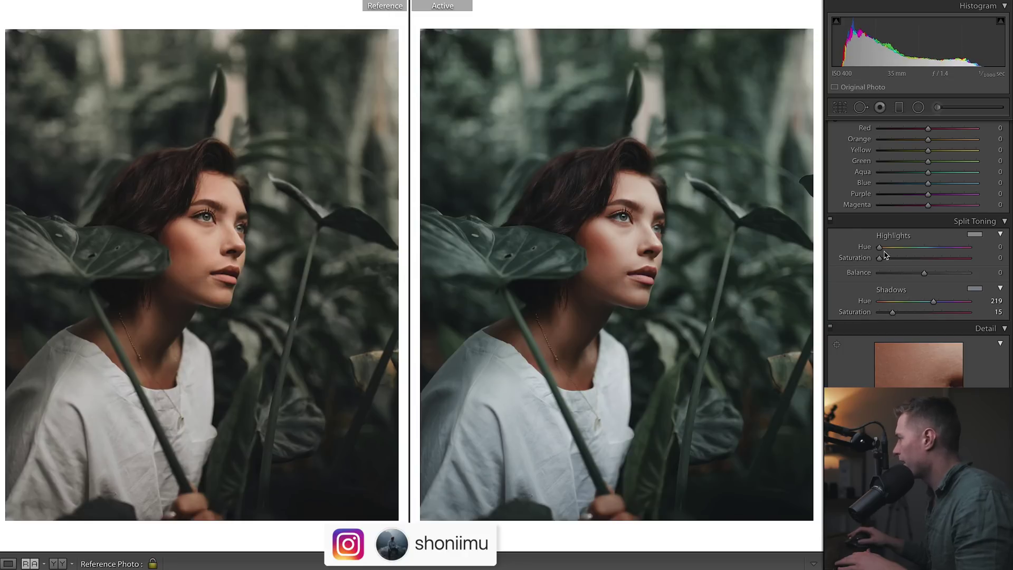
{"action": "left_click_drag", "start_coordinate": [879, 247], "coordinate": [881, 247]}
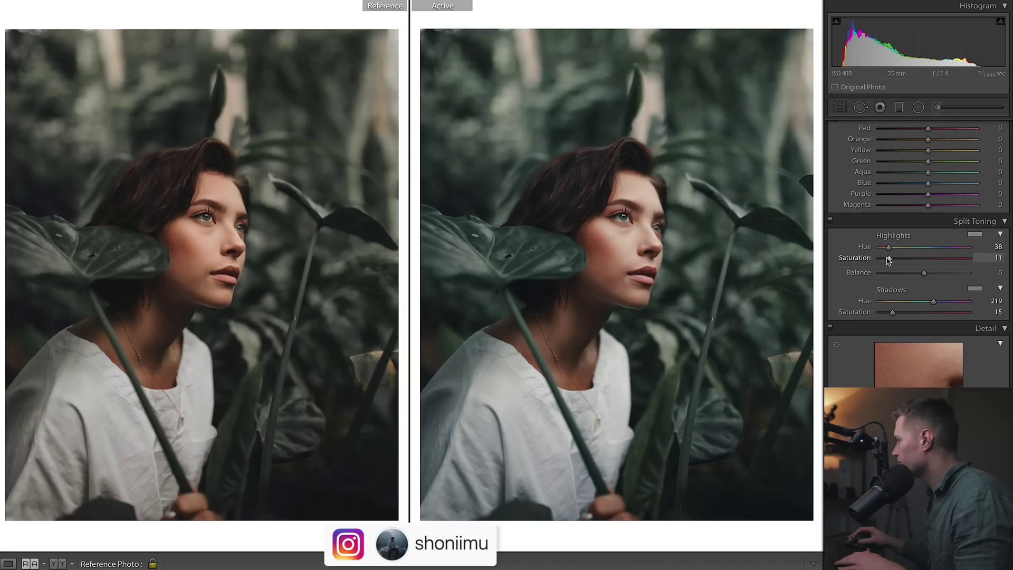
{"action": "left_click_drag", "start_coordinate": [931, 277], "coordinate": [949, 278]}
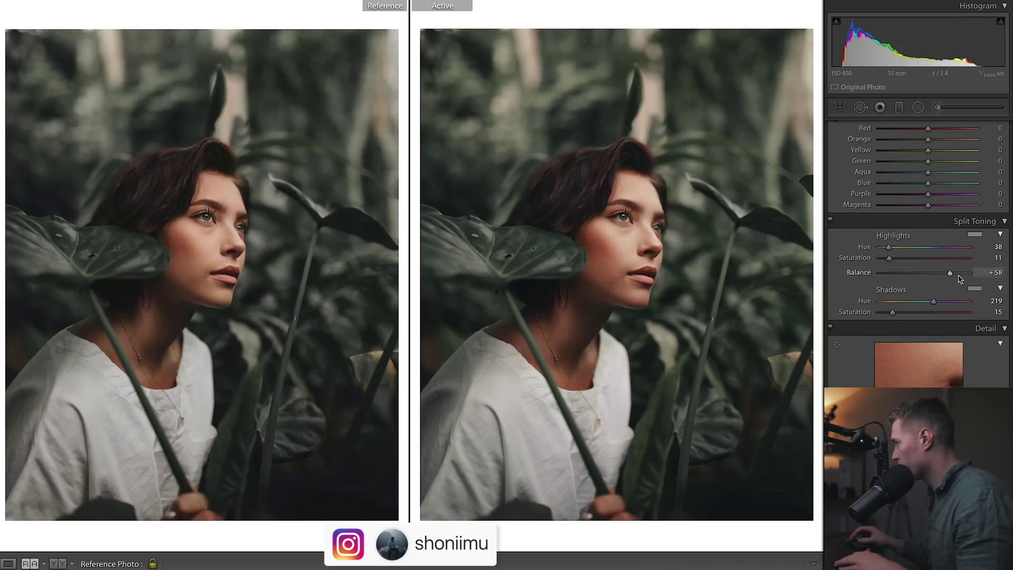
{"action": "left_click_drag", "start_coordinate": [950, 275], "coordinate": [923, 273]}
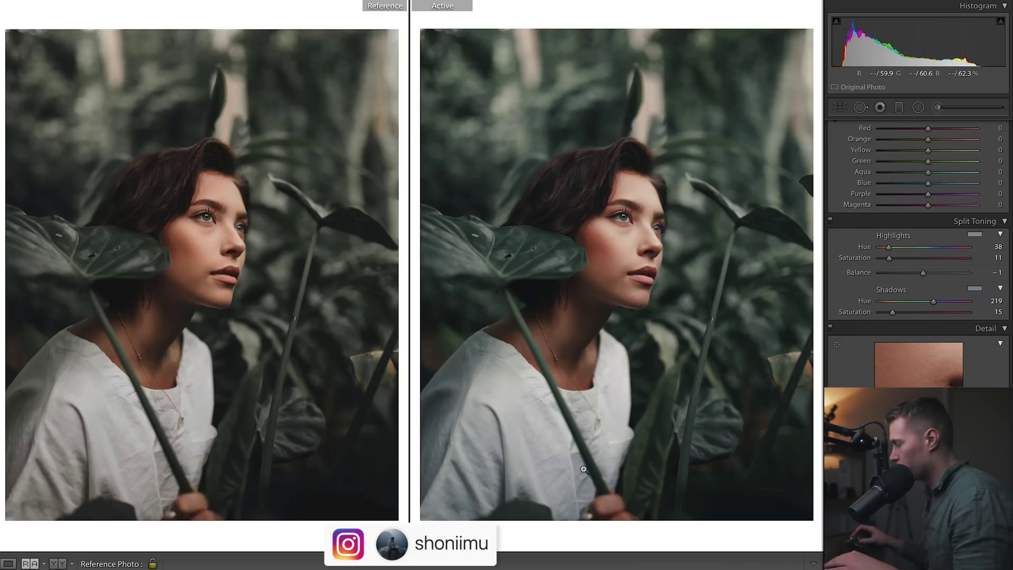
{"action": "key", "text": "ctrl+z"}
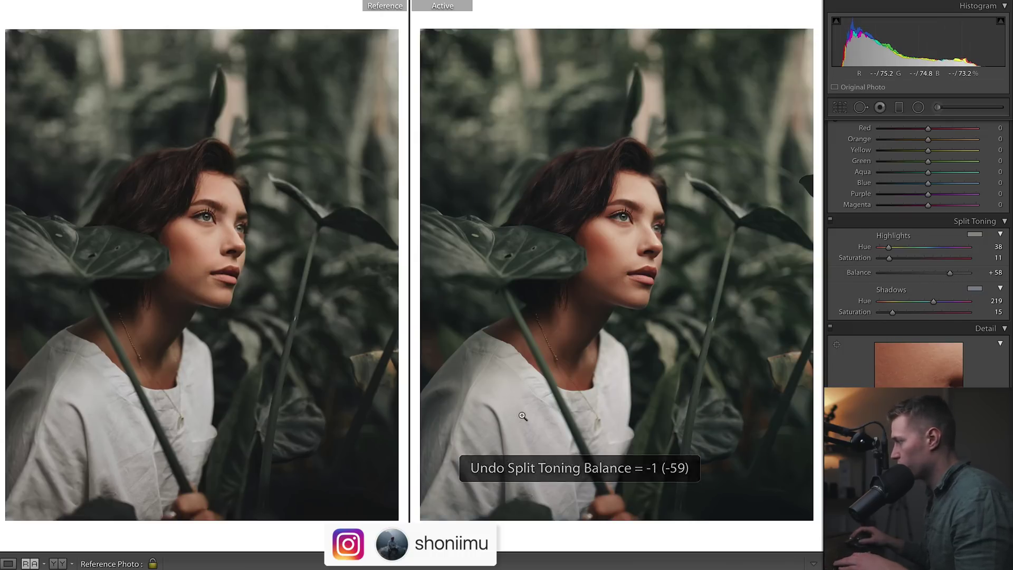
{"action": "scroll", "coordinate": [951, 328], "scroll_direction": "up", "scroll_amount": 3}
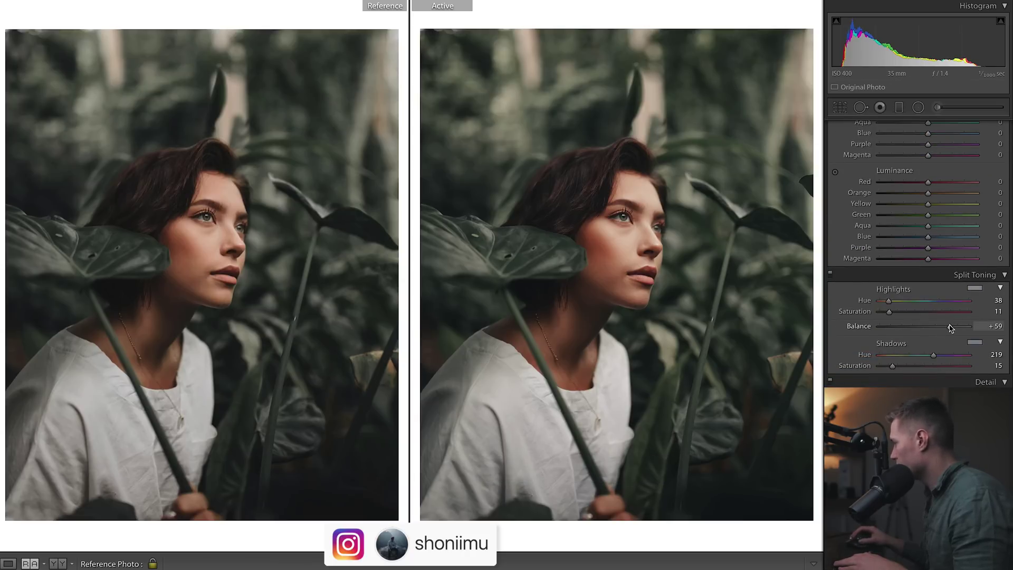
Set Yellow saturation −72 and Green −84, and Yellow/Green luminance to −23 and −22
{"action": "scroll", "coordinate": [909, 260], "scroll_direction": "up", "scroll_amount": 10}
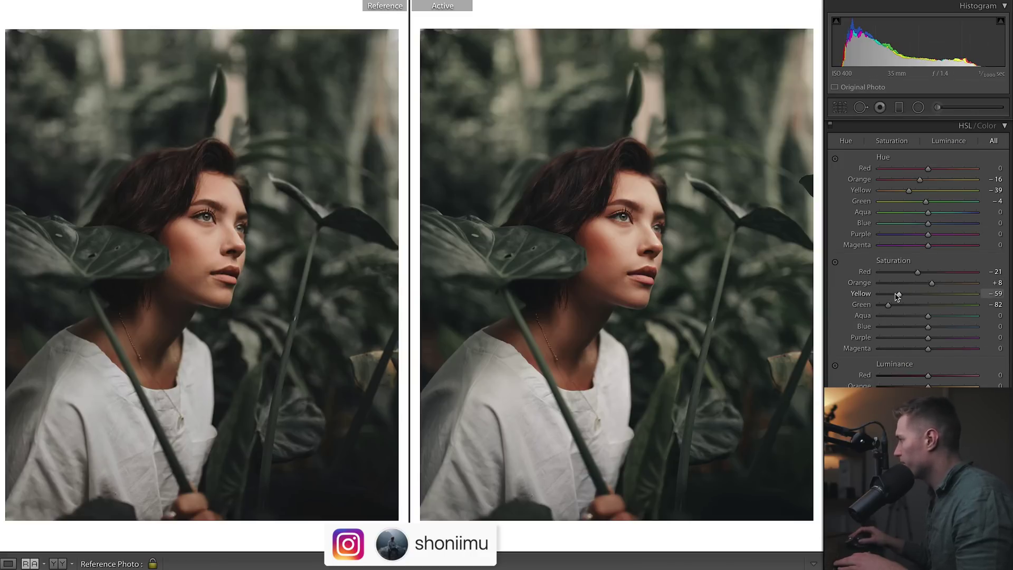
{"action": "left_click_drag", "start_coordinate": [897, 295], "coordinate": [887, 309]}
{"action": "left_click_drag", "start_coordinate": [928, 396], "coordinate": [914, 396]}
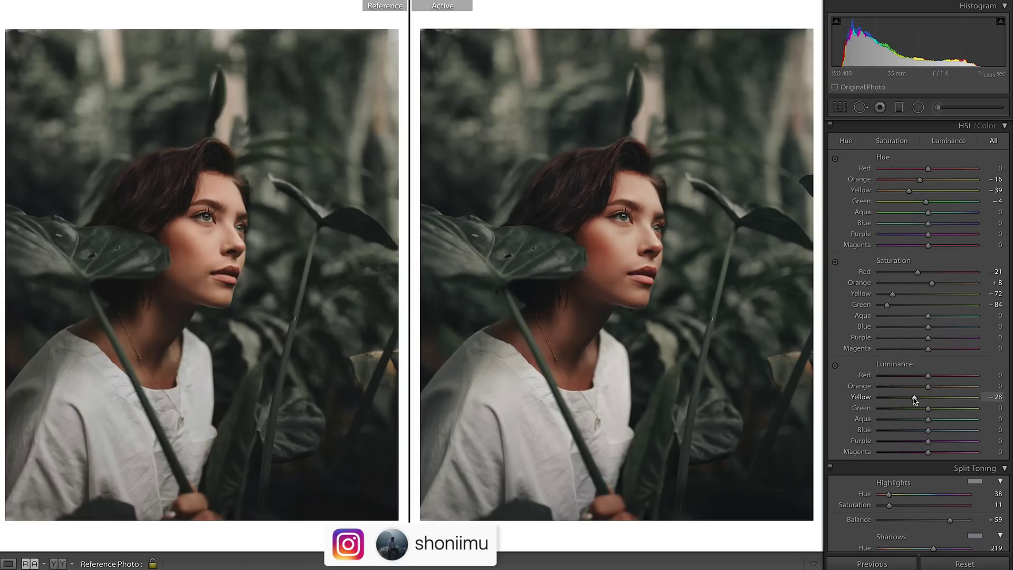
{"action": "left_click_drag", "start_coordinate": [914, 399], "coordinate": [917, 408]}
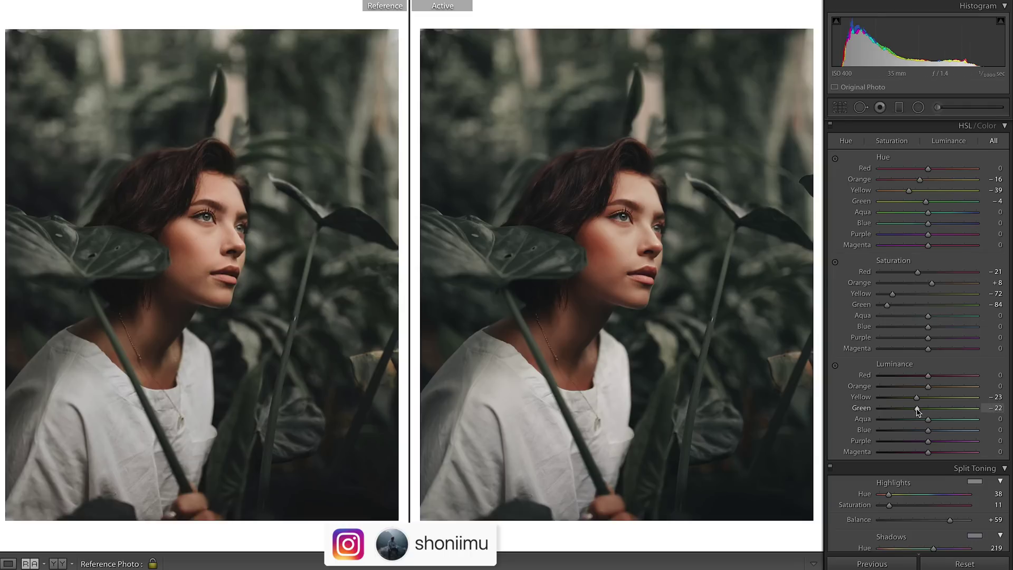
{"action": "scroll", "coordinate": [921, 412], "scroll_direction": "up", "scroll_amount": 4}
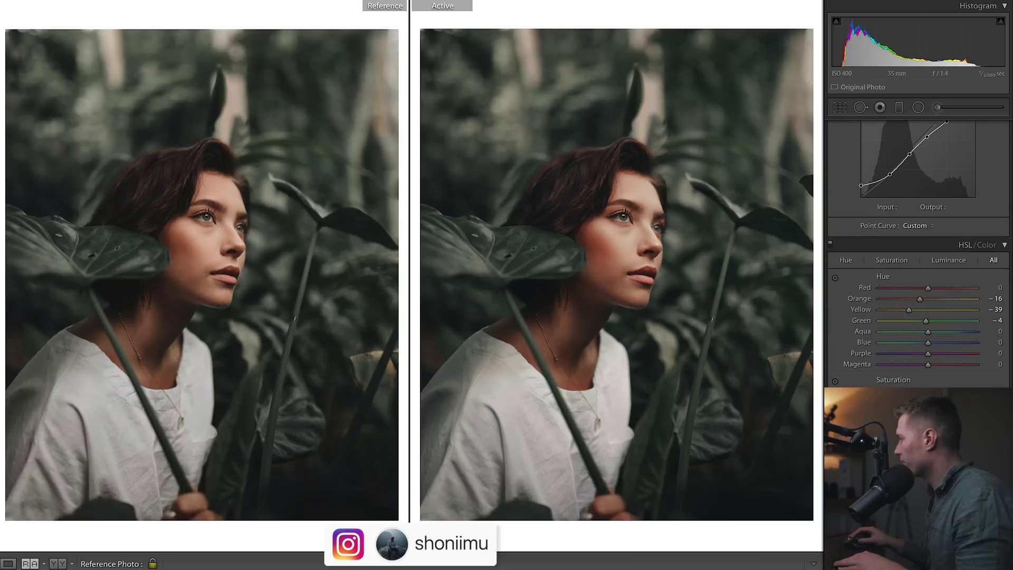
Shift the HSL red hue to −11 and the orange hue to −7
{"action": "left_click_drag", "start_coordinate": [928, 288], "coordinate": [921, 289]}
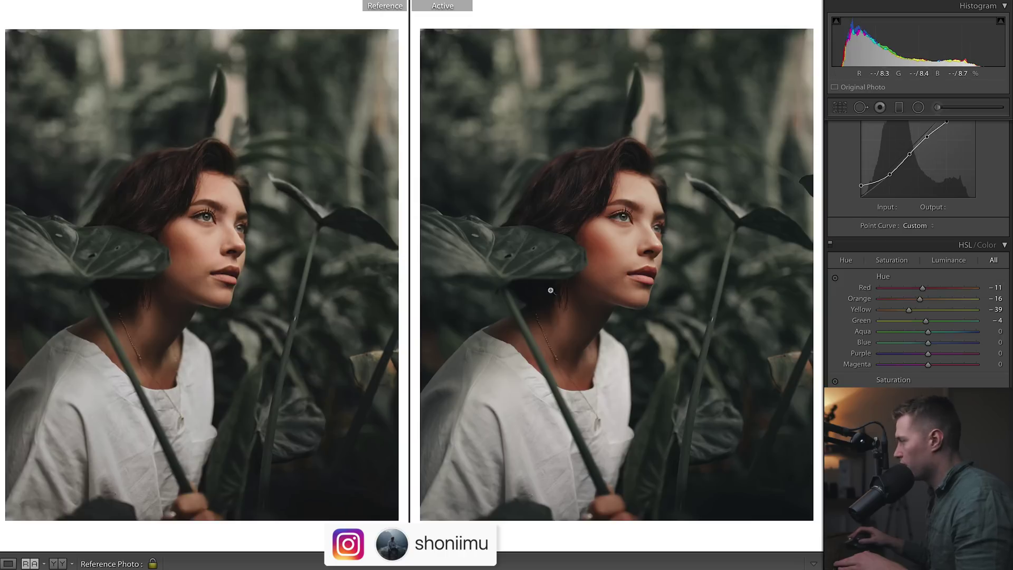
{"action": "left_click_drag", "start_coordinate": [921, 300], "coordinate": [899, 314]}
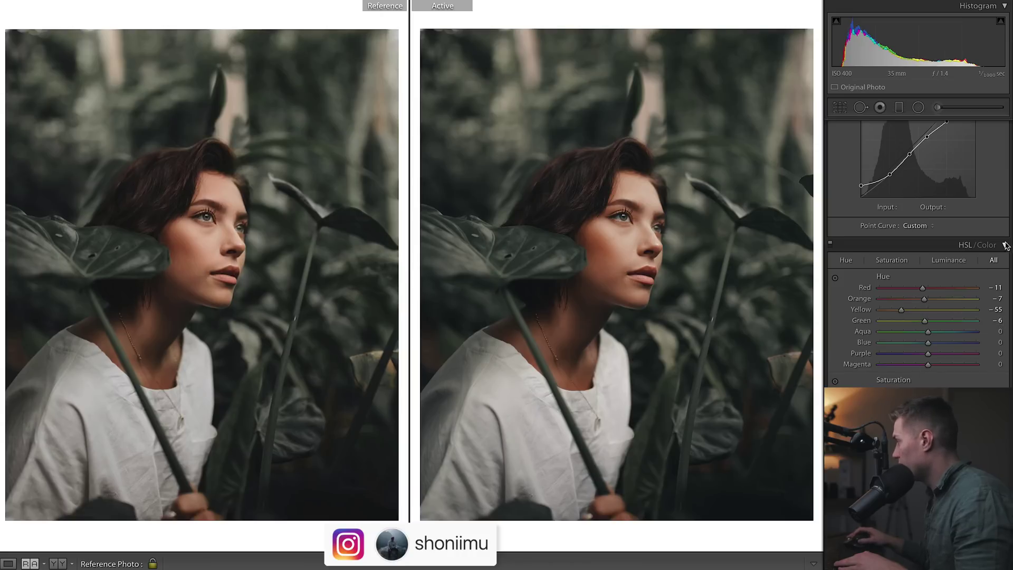
{"action": "scroll", "coordinate": [918, 253], "scroll_direction": "down", "scroll_amount": 8}
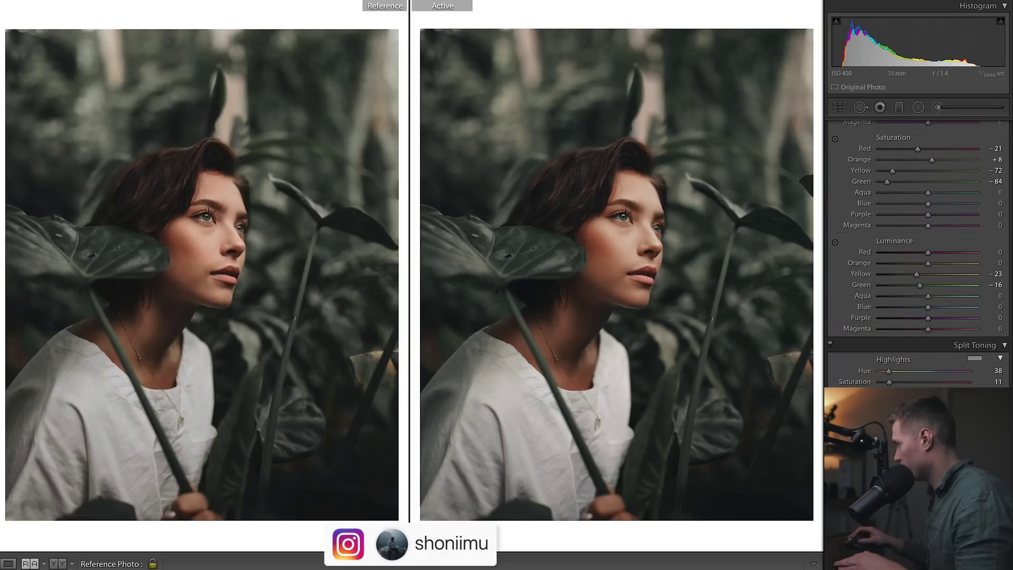
{"action": "scroll", "coordinate": [918, 253], "scroll_direction": "down", "scroll_amount": 15}
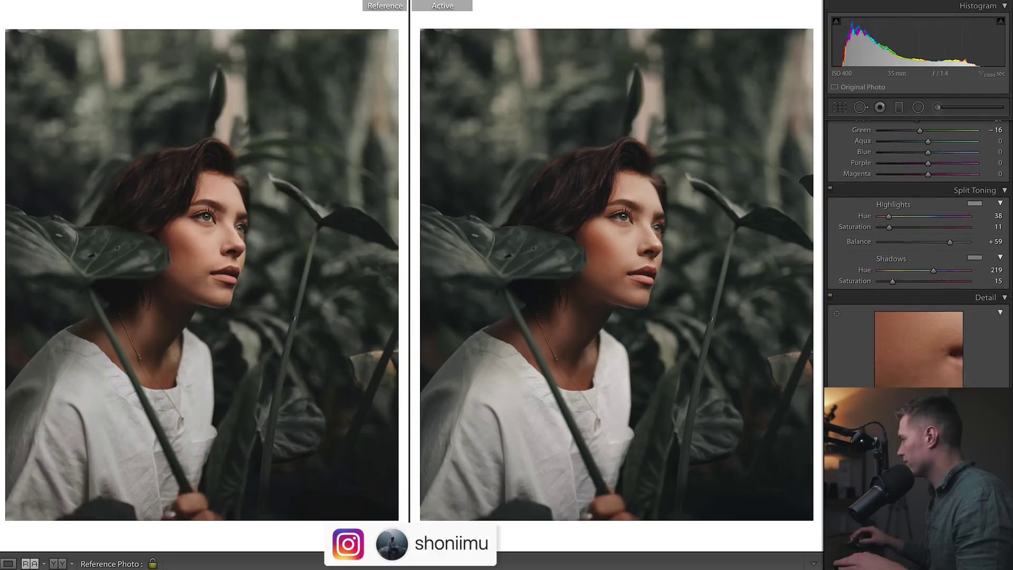
{"action": "scroll", "coordinate": [1005, 338], "scroll_direction": "up", "scroll_amount": 6}
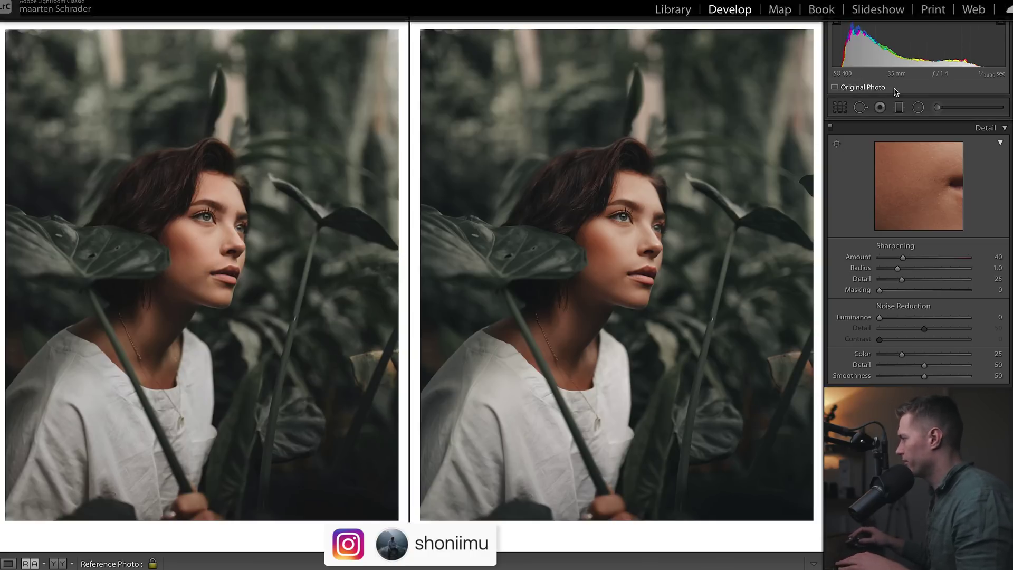
{"action": "left_click_drag", "start_coordinate": [896, 258], "coordinate": [888, 259]}
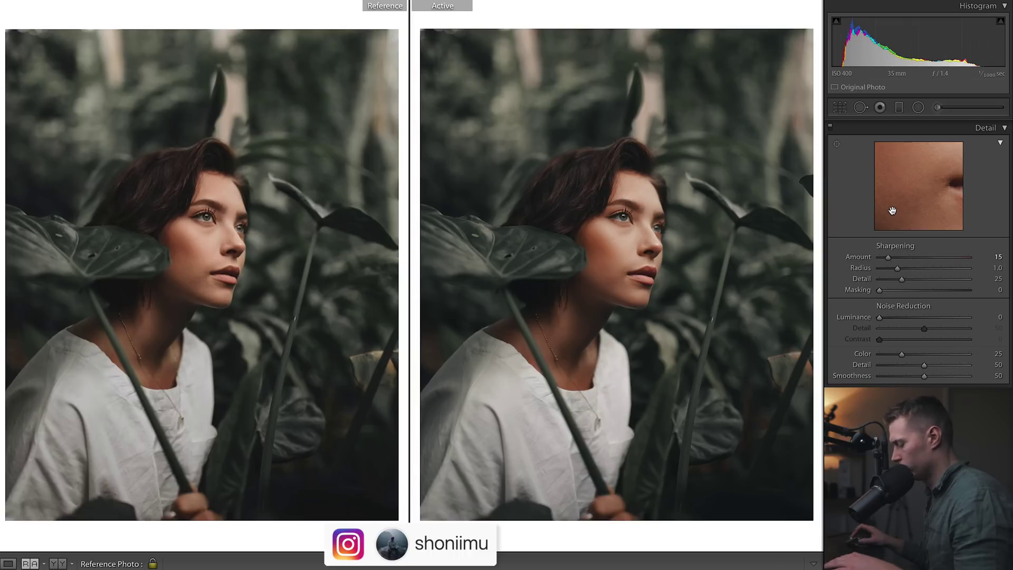
{"action": "key", "text": "ctrl+z"}
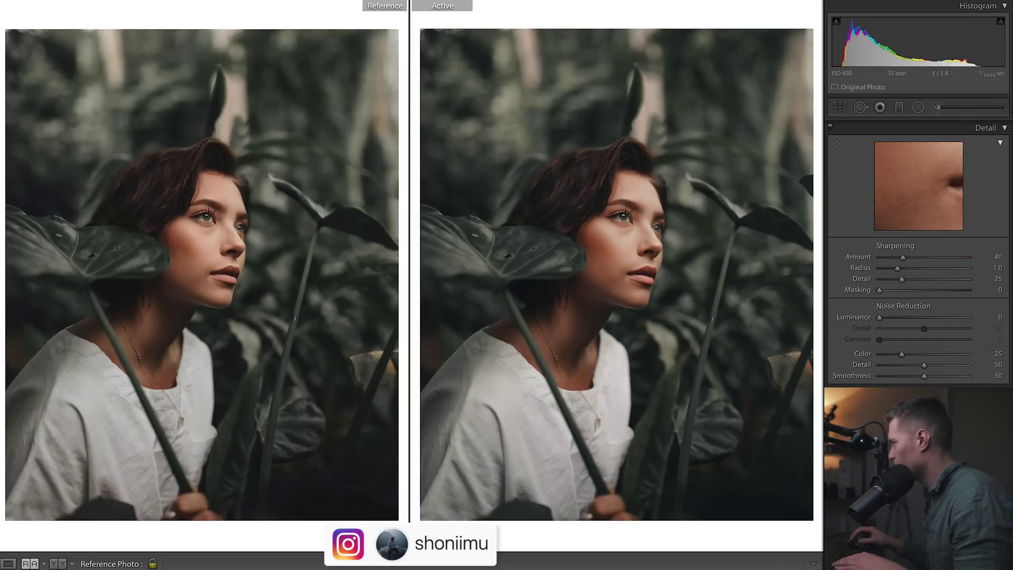
{"action": "scroll", "coordinate": [918, 237], "scroll_direction": "up", "scroll_amount": 15}
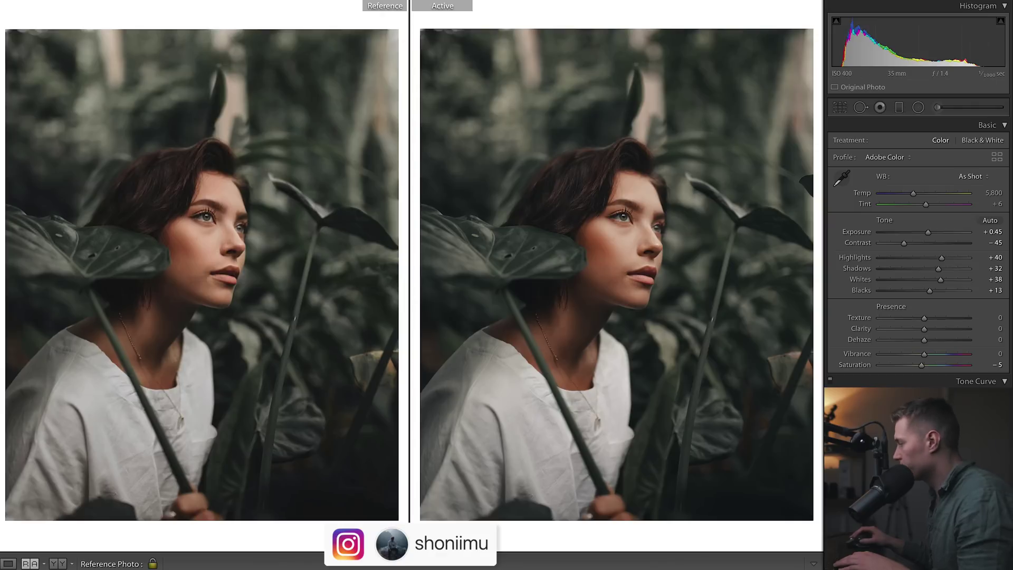
{"action": "key", "text": "ctrl+shift+r"}
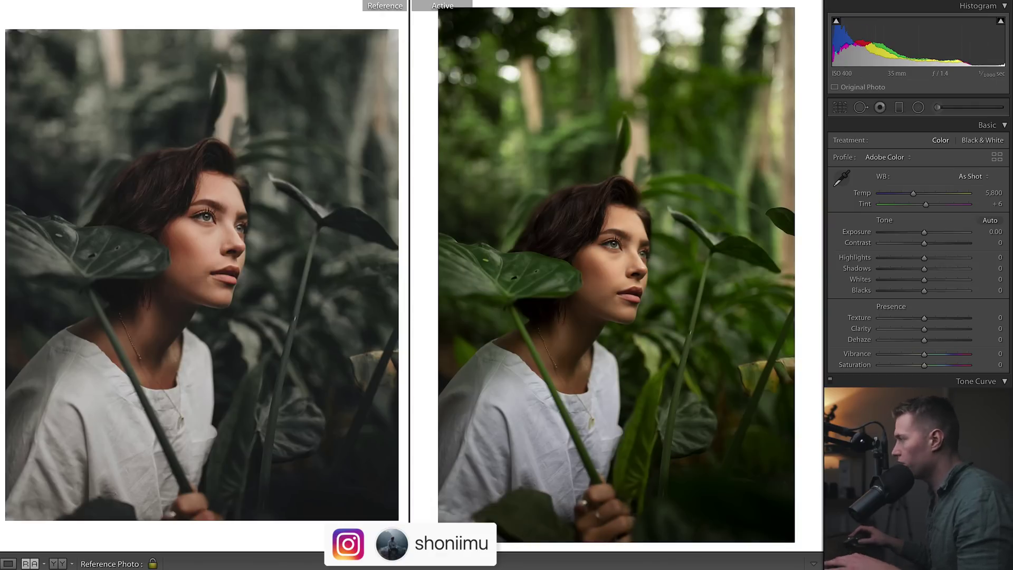
{"action": "key", "text": "ctrl+z"}
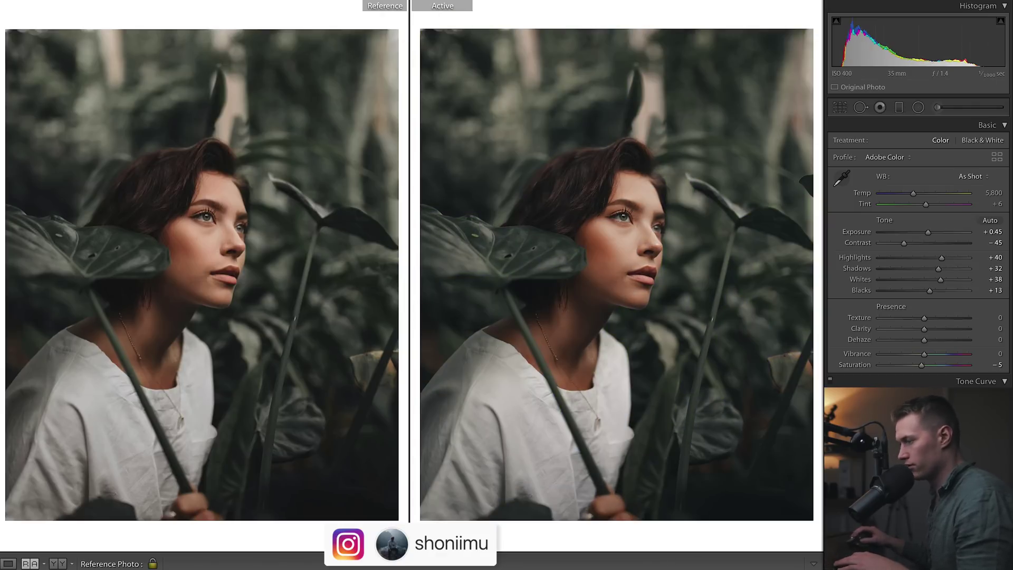
{"action": "key", "text": "F6"}
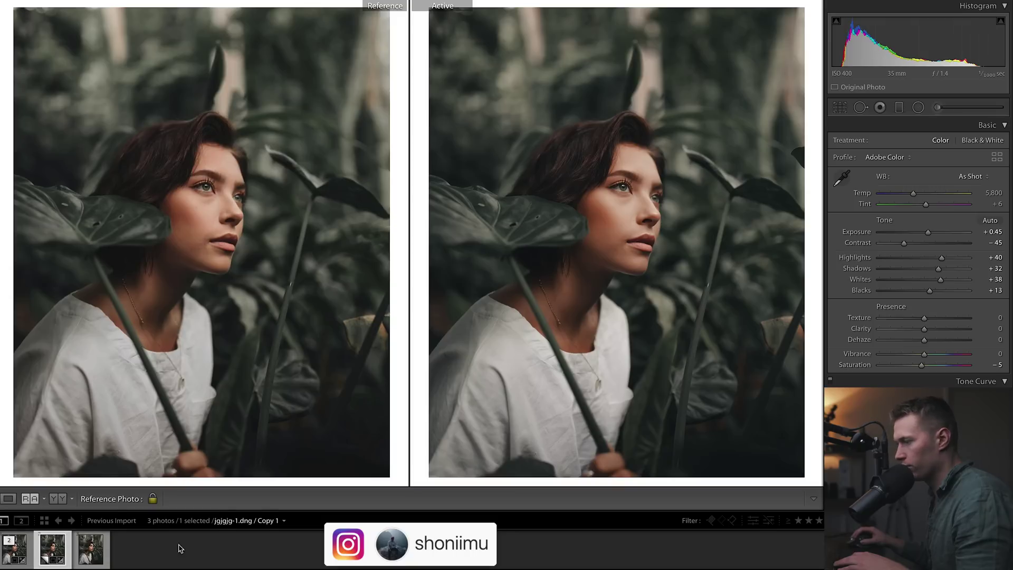
{"action": "left_click", "coordinate": [95, 555]}
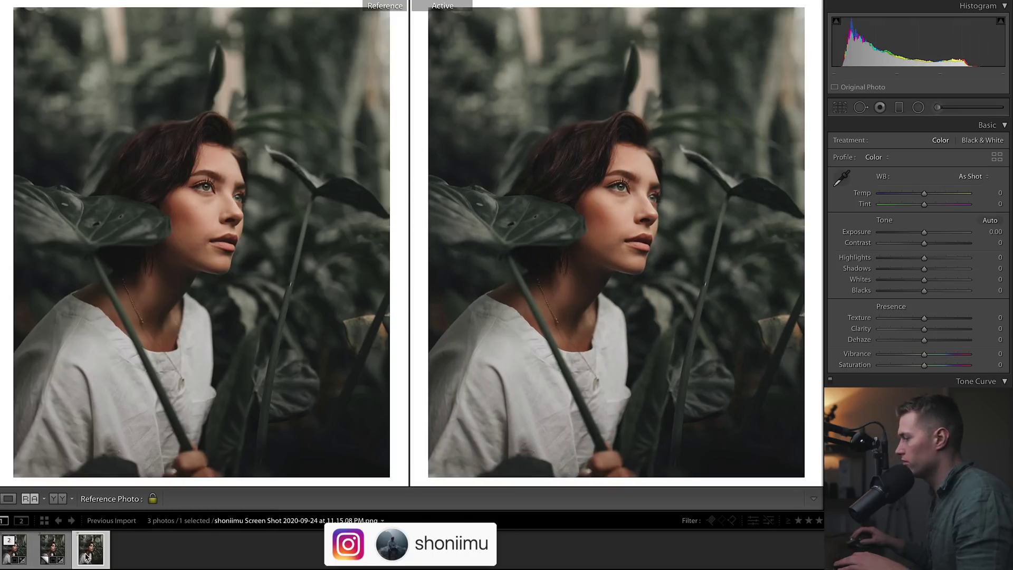
{"action": "left_click", "coordinate": [60, 555]}
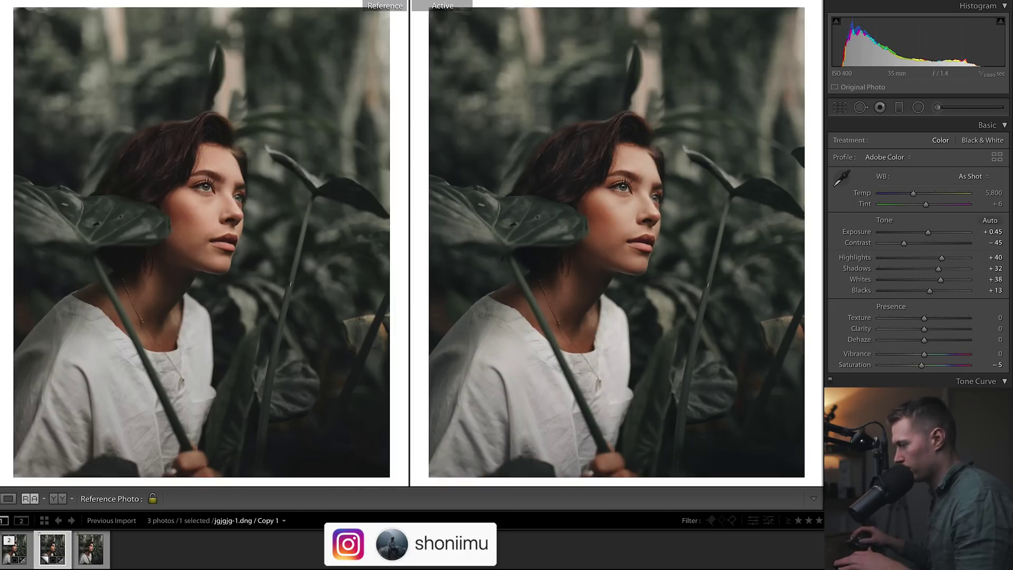
{"action": "key", "text": "F6"}
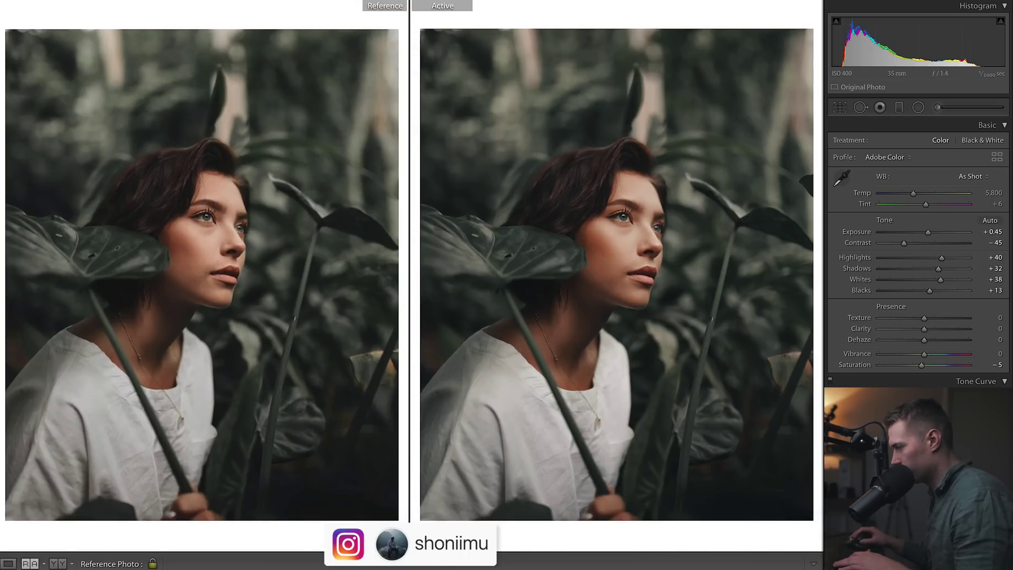
Compare the green and blue tone-curve channels, trying a raised blue point and undoing it
{"action": "scroll", "coordinate": [1012, 232], "scroll_direction": "down", "scroll_amount": 5}
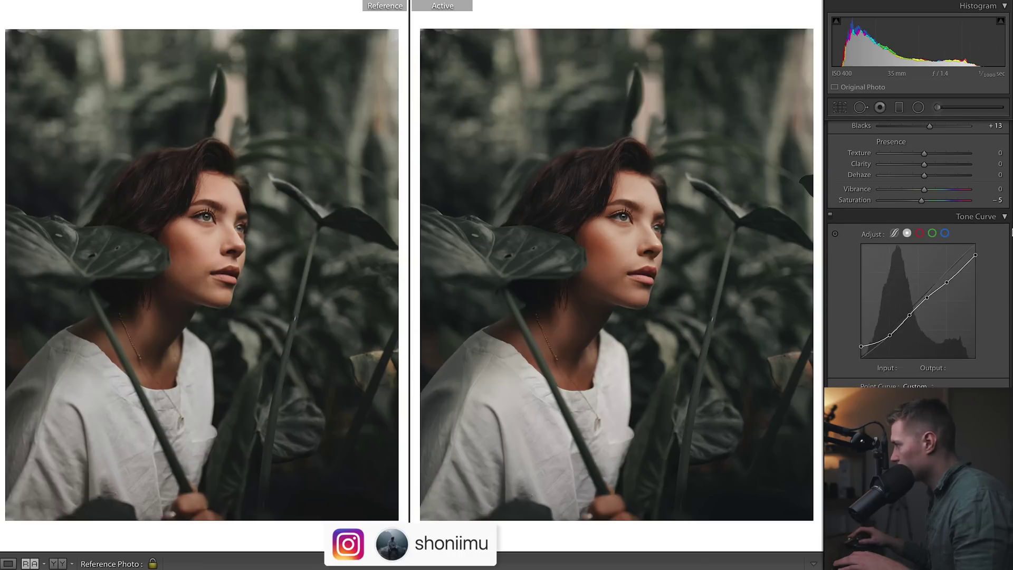
{"action": "left_click", "coordinate": [945, 234]}
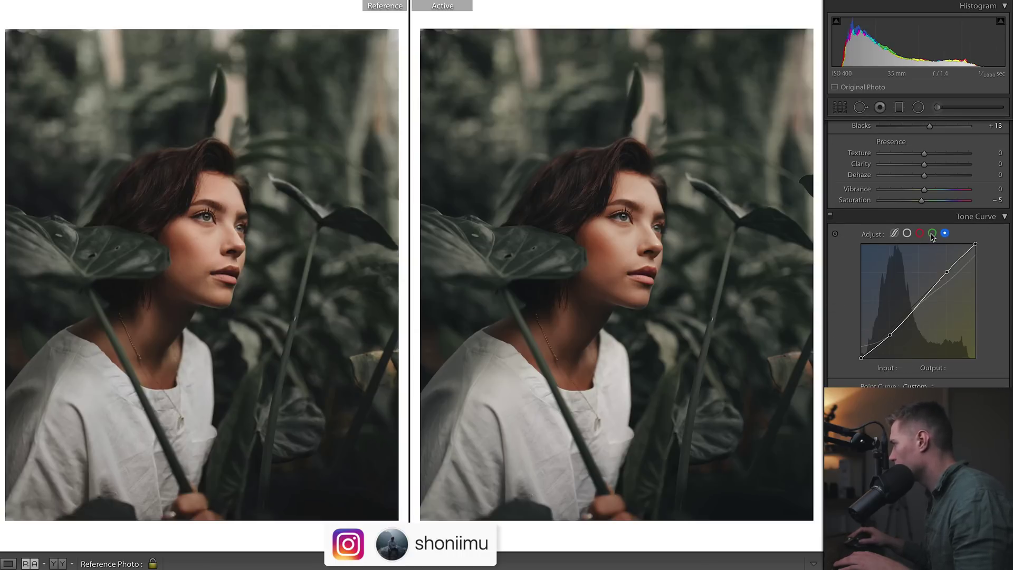
{"action": "left_click", "coordinate": [932, 234]}
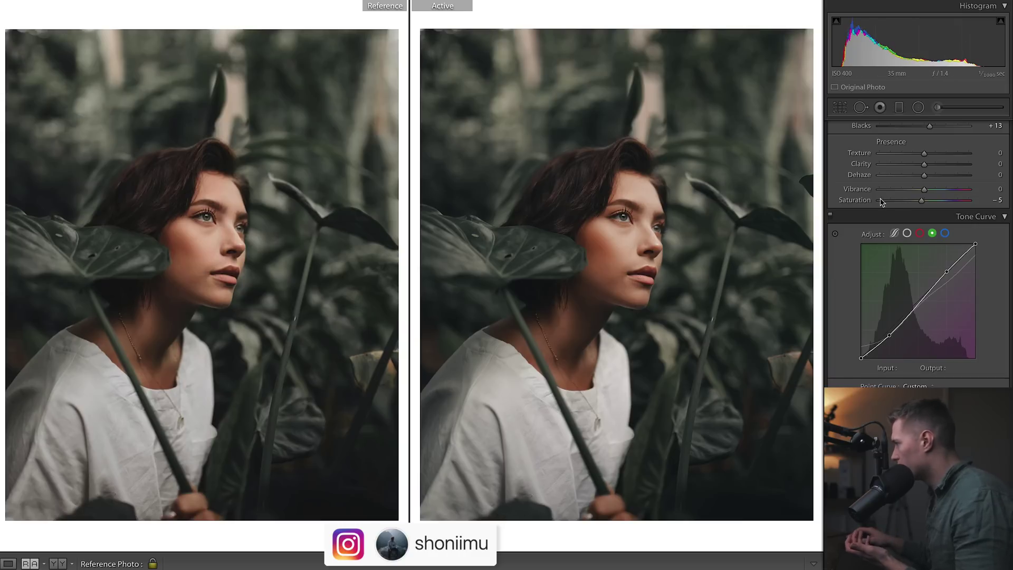
{"action": "left_click", "coordinate": [945, 234]}
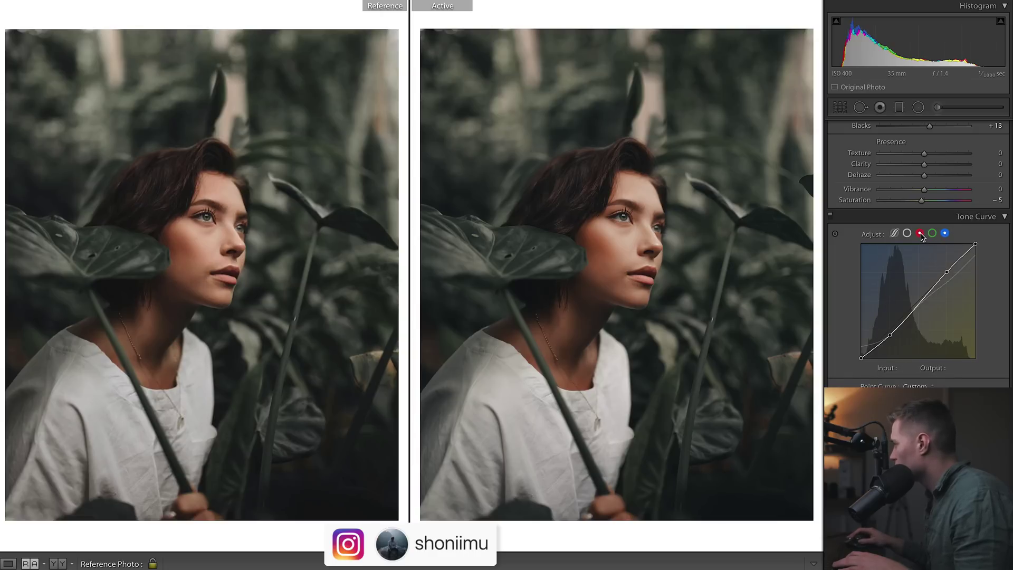
{"action": "left_click", "coordinate": [933, 234]}
{"action": "left_click", "coordinate": [945, 233]}
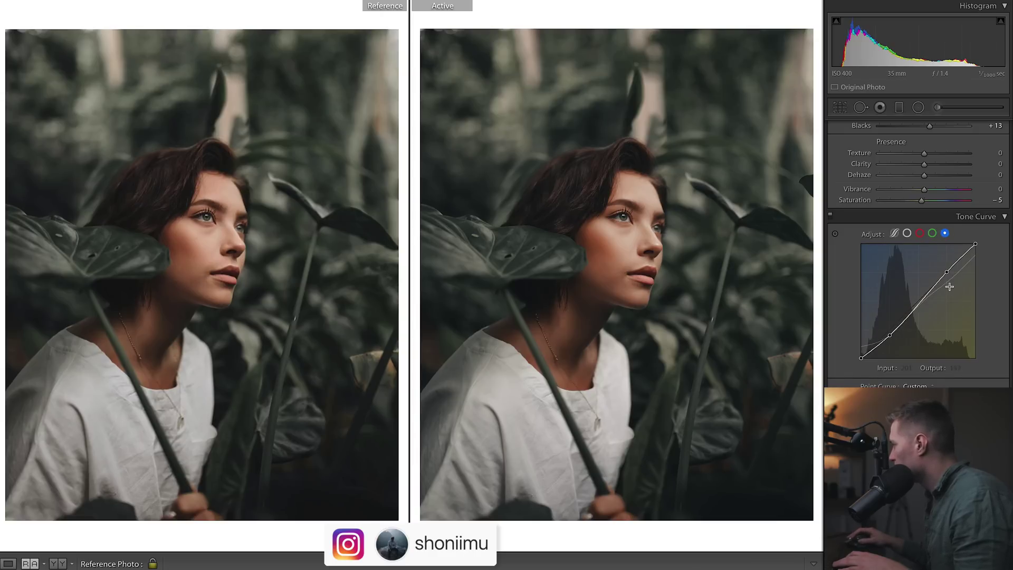
{"action": "left_click", "coordinate": [932, 234]}
{"action": "left_click", "coordinate": [945, 234]}
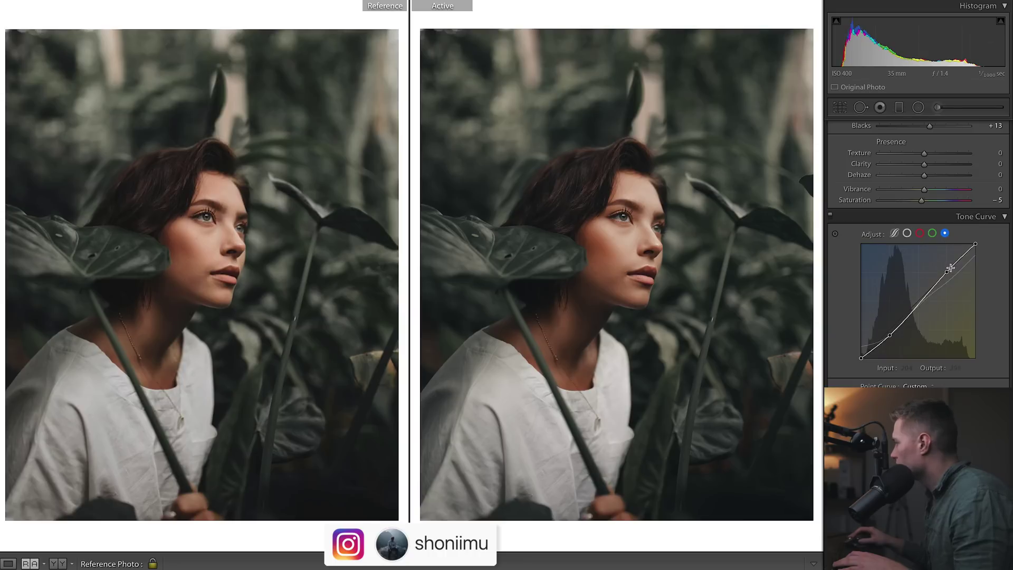
{"action": "left_click_drag", "start_coordinate": [947, 274], "coordinate": [946, 276]}
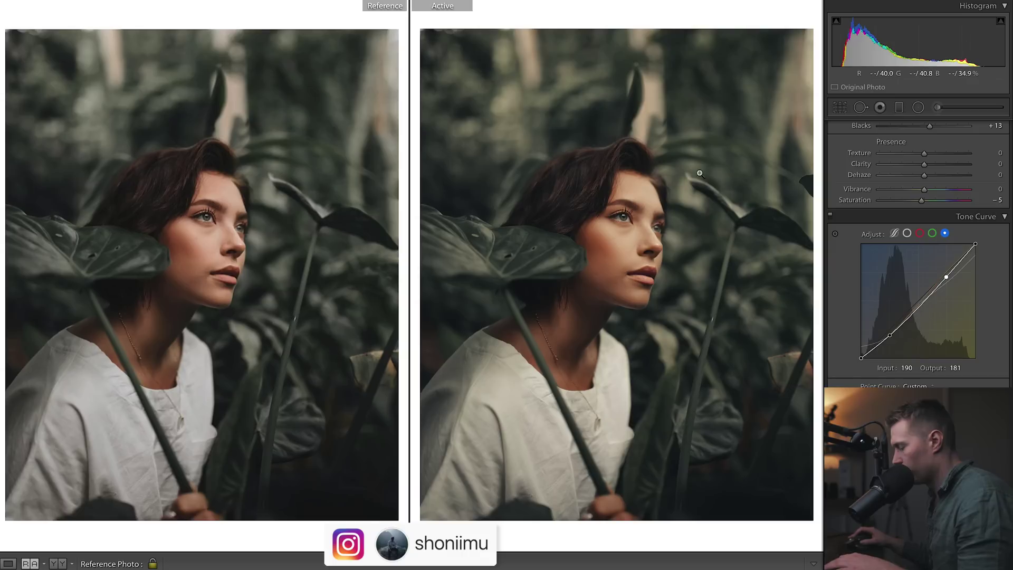
{"action": "key", "text": "ctrl+z"}
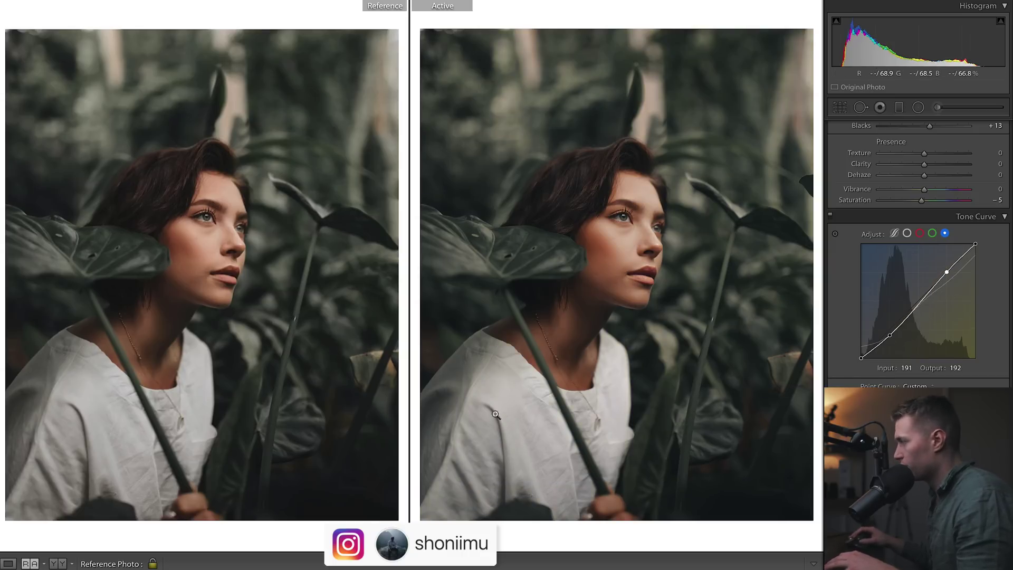
Trial a raised red-channel curve point to warm the image, then return it to the diagonal
{"action": "left_click", "coordinate": [919, 234]}
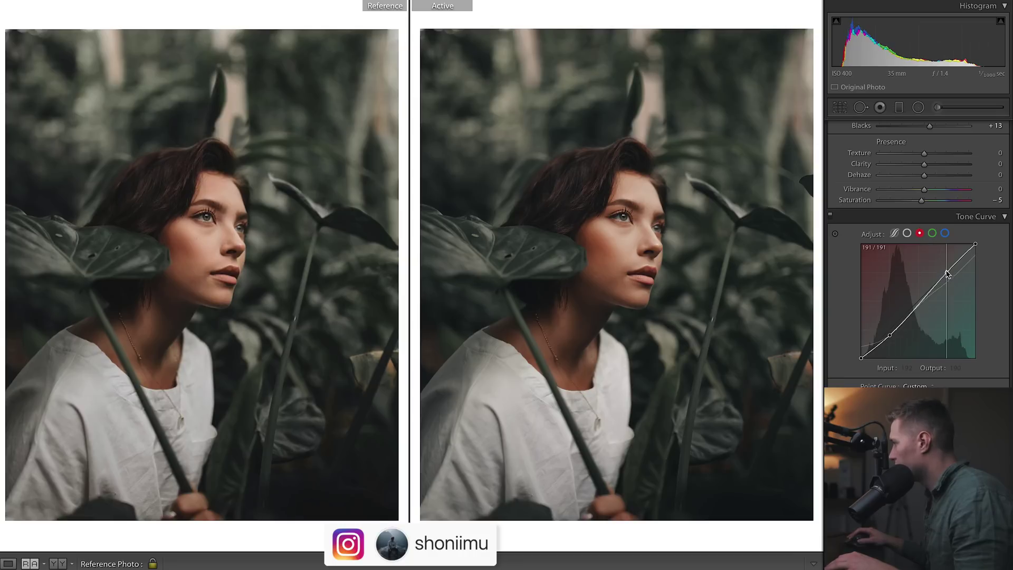
{"action": "left_click_drag", "start_coordinate": [947, 274], "coordinate": [947, 270]}
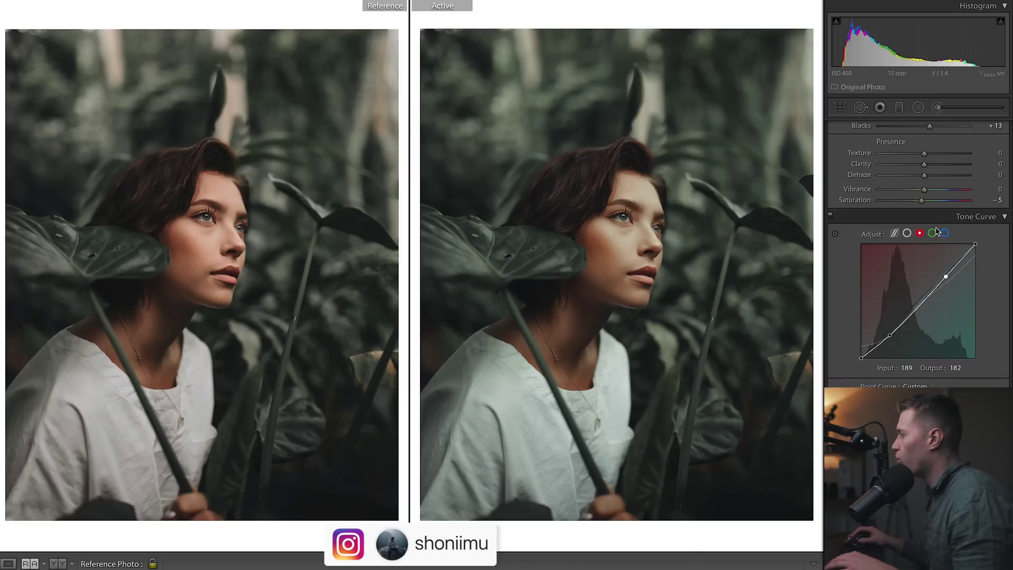
{"action": "left_click_drag", "start_coordinate": [946, 277], "coordinate": [947, 273]}
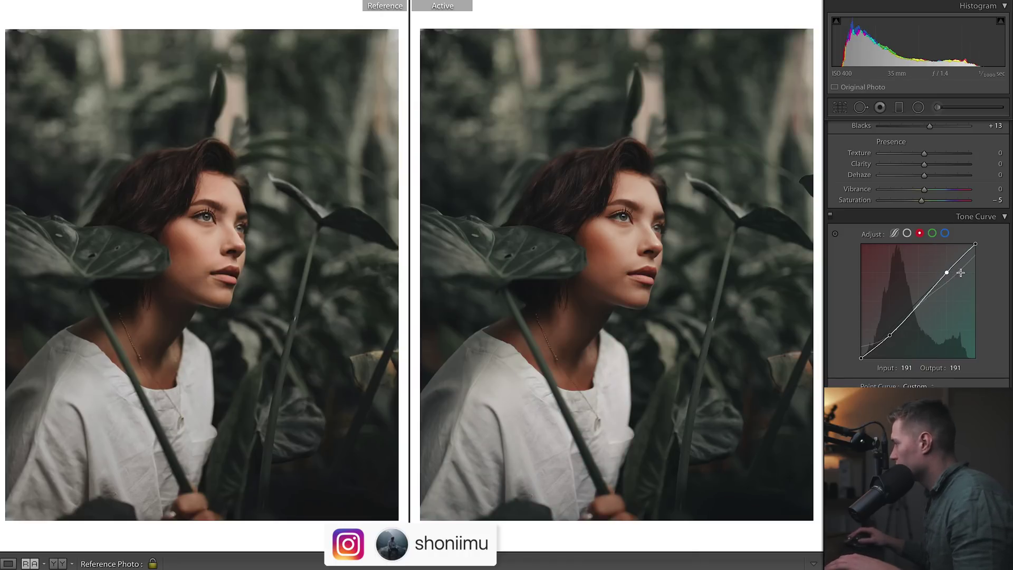
Undo the green-channel curve changes and switch the tone curve to the parametric region view
{"action": "left_click", "coordinate": [930, 234]}
{"action": "left_click", "coordinate": [919, 234]}
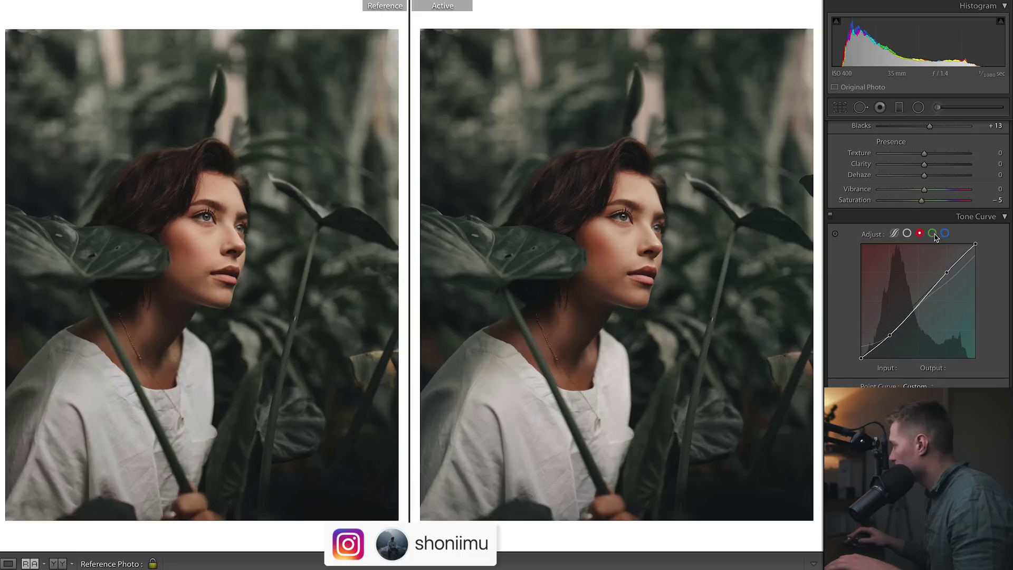
{"action": "left_click", "coordinate": [932, 234]}
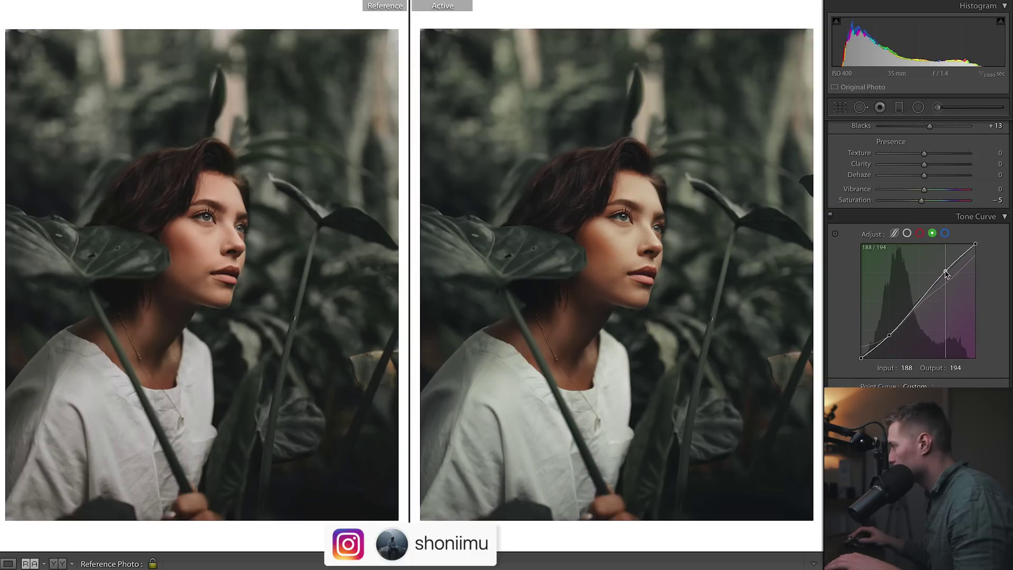
{"action": "key", "text": "ctrl+z"}
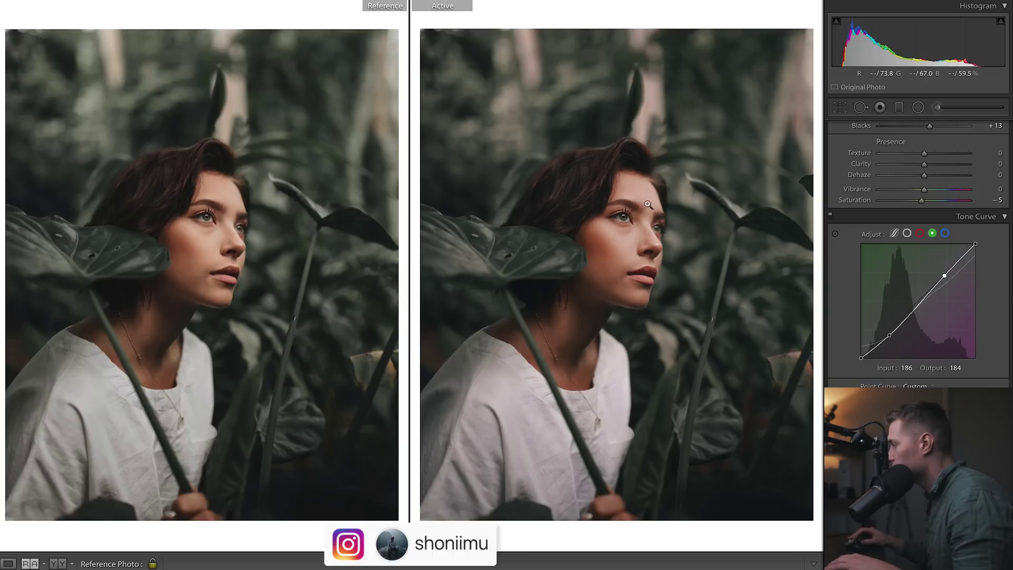
{"action": "key", "text": "ctrl+z"}
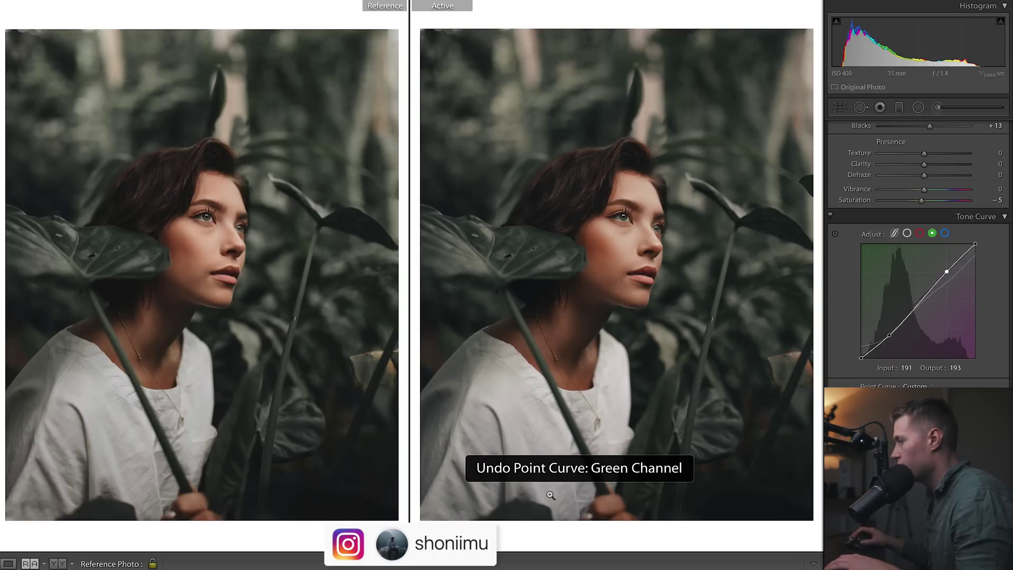
{"action": "left_click", "coordinate": [894, 233]}
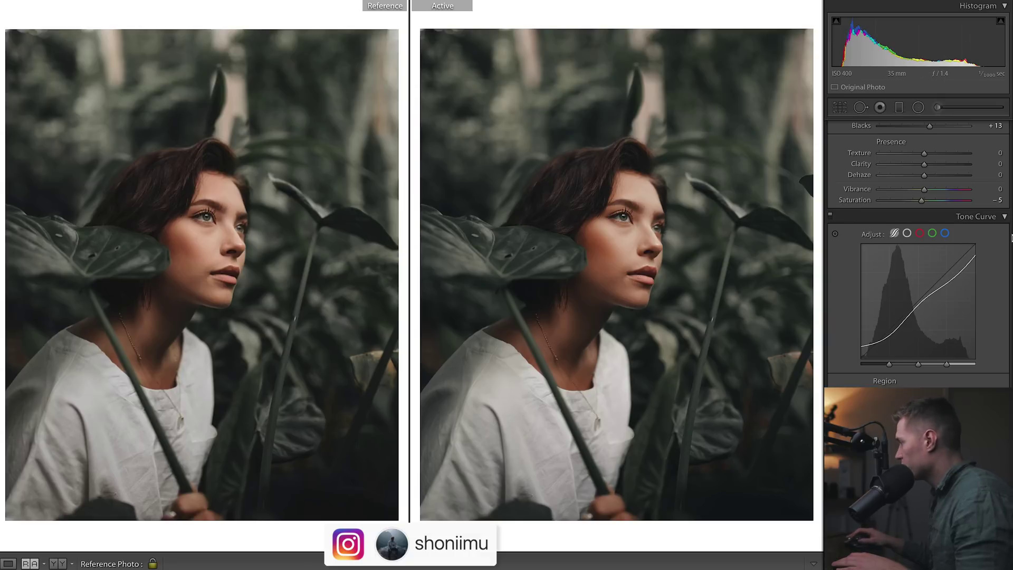
Set the blue curve point to 191 in / 192 out, then compare against the reset original
{"action": "scroll", "coordinate": [949, 203], "scroll_direction": "down", "scroll_amount": 2}
{"action": "left_click", "coordinate": [946, 201]}
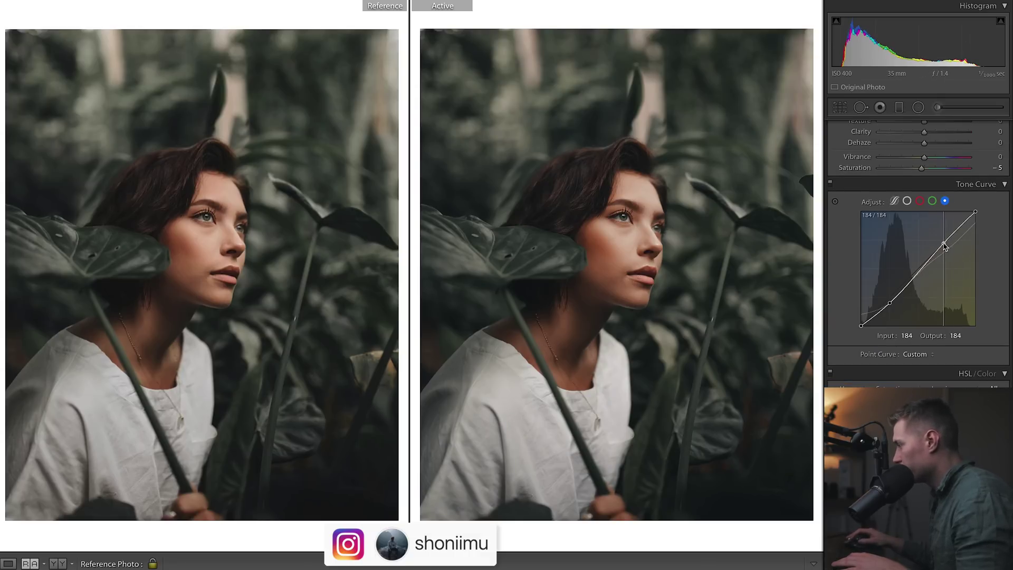
{"action": "left_click_drag", "start_coordinate": [945, 243], "coordinate": [948, 239]}
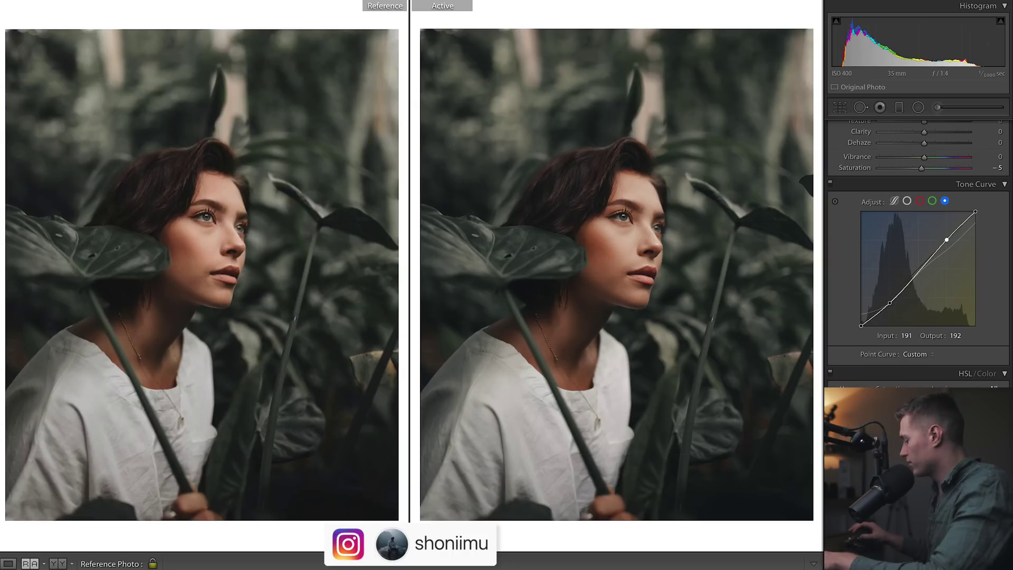
{"action": "key", "text": "ctrl+shift+r"}
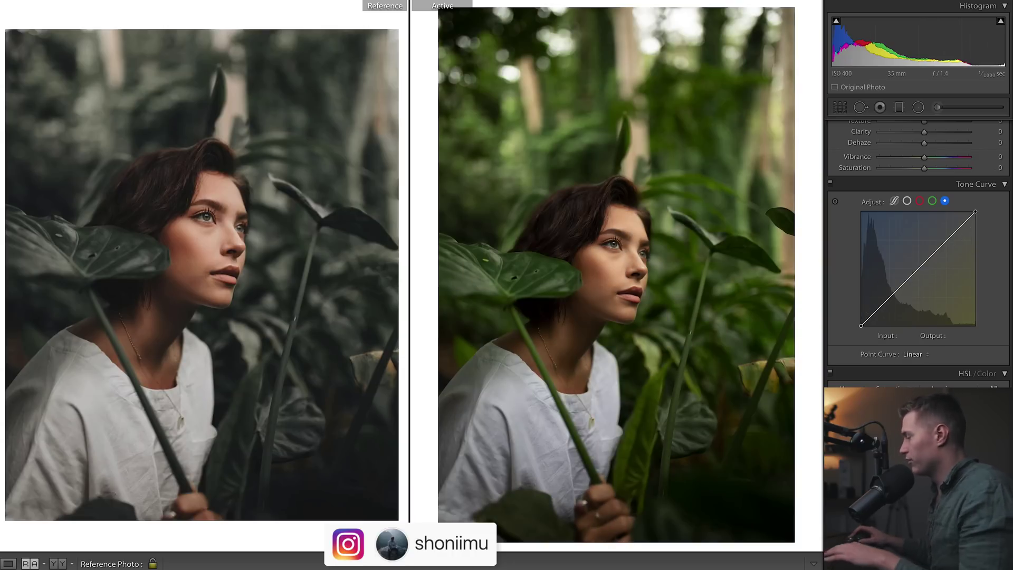
{"action": "key", "text": "ctrl+z"}
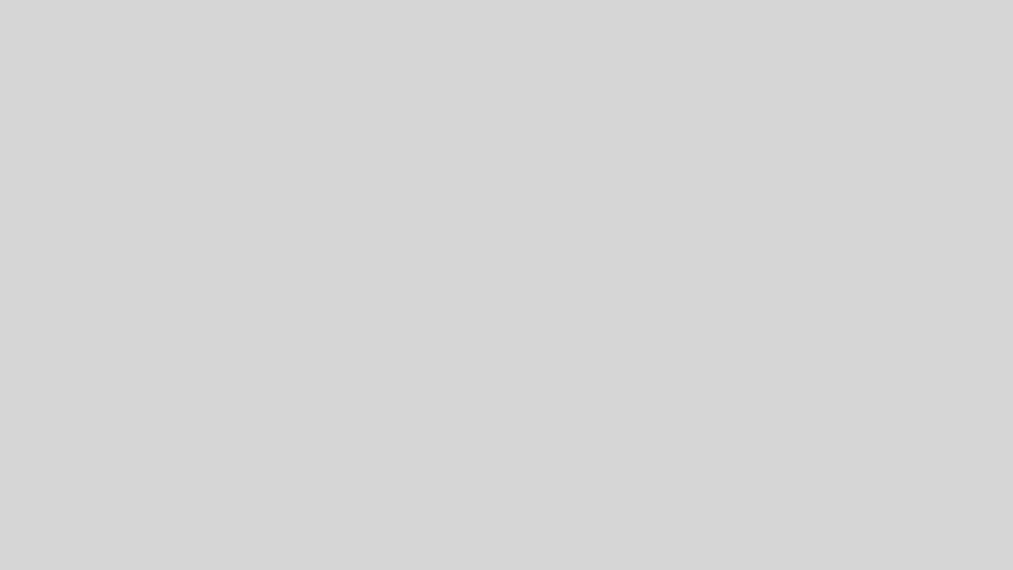